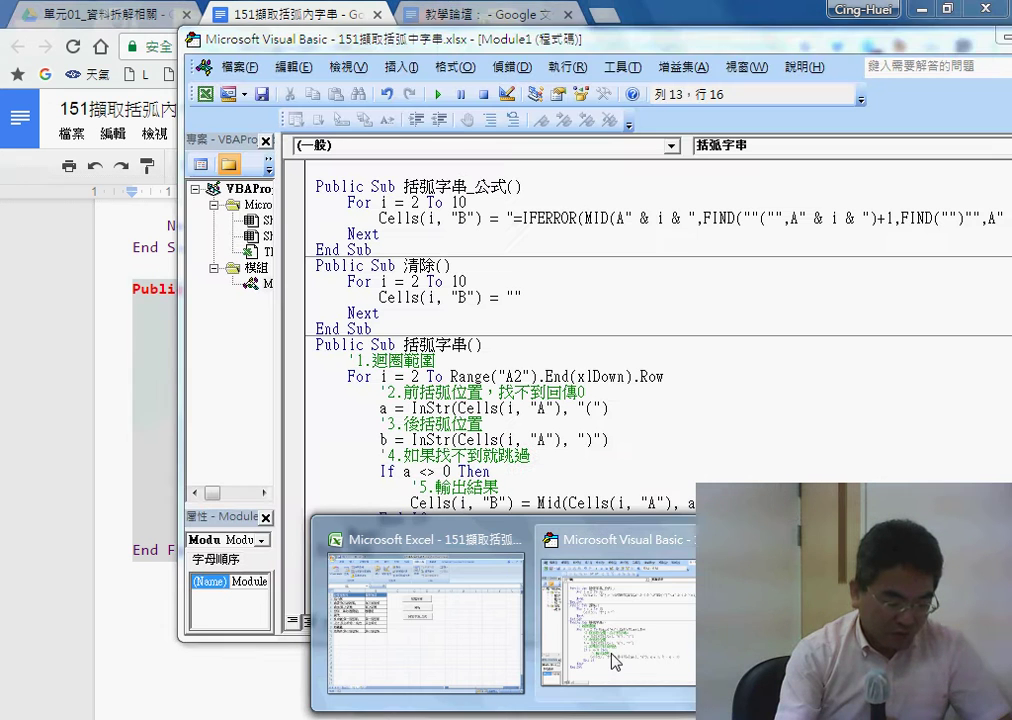
- Switch to Excel, clear column B, and run the 括弧字串 macro
{"action": "left_click", "coordinate": [608, 668]}
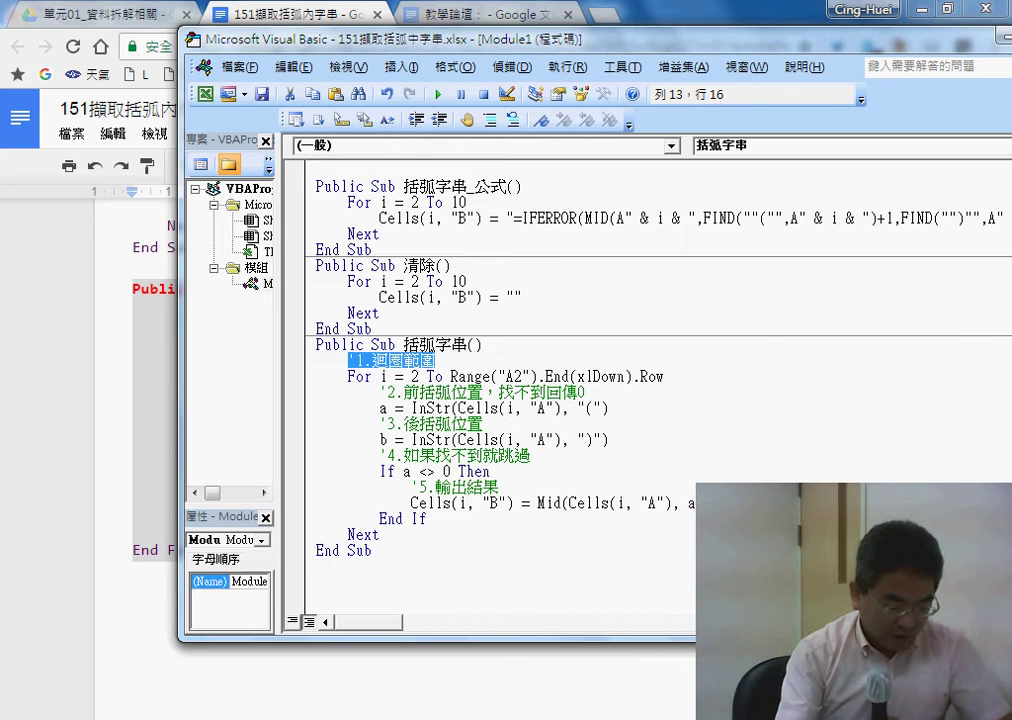
{"action": "left_click", "coordinate": [455, 630]}
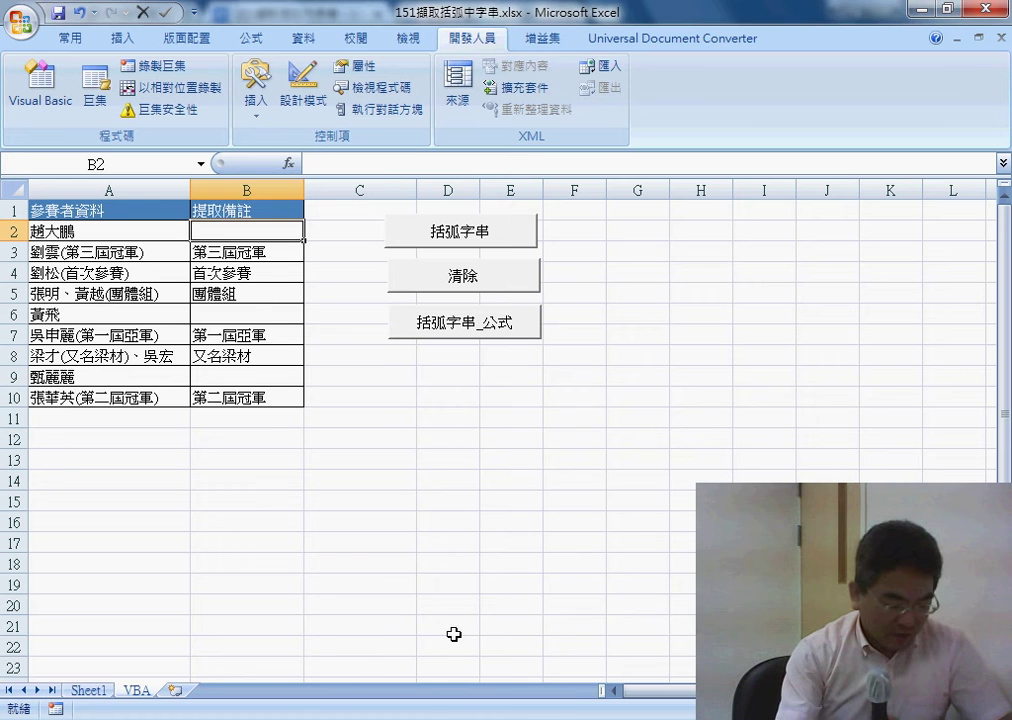
{"action": "left_click", "coordinate": [486, 284]}
{"action": "left_click", "coordinate": [483, 240]}
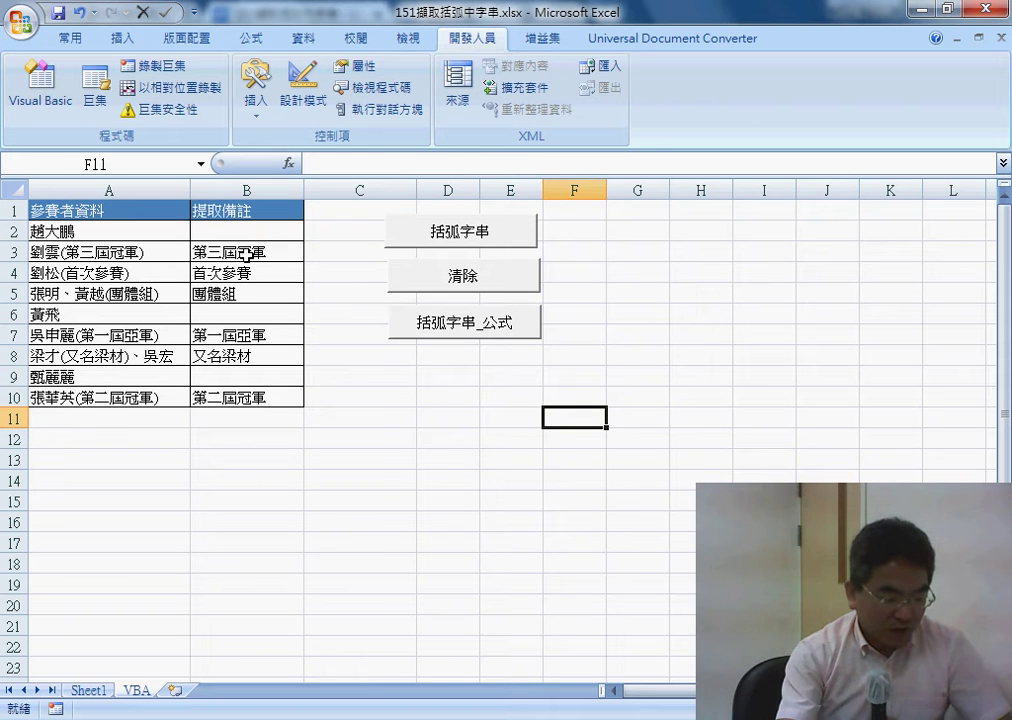
- Inspect the extracted notes in B2–B5, confirming B2 stays blank without brackets
{"action": "left_click", "coordinate": [255, 255]}
{"action": "left_click", "coordinate": [256, 239]}
{"action": "key", "text": "Down"}
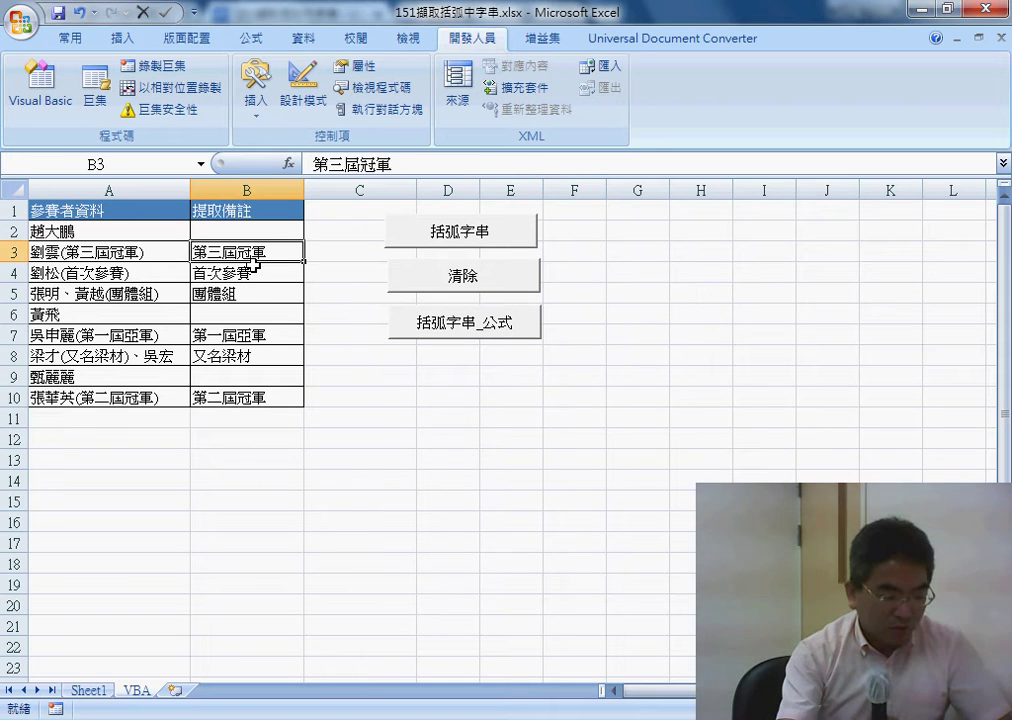
{"action": "left_click", "coordinate": [253, 287]}
{"action": "left_click", "coordinate": [265, 232]}
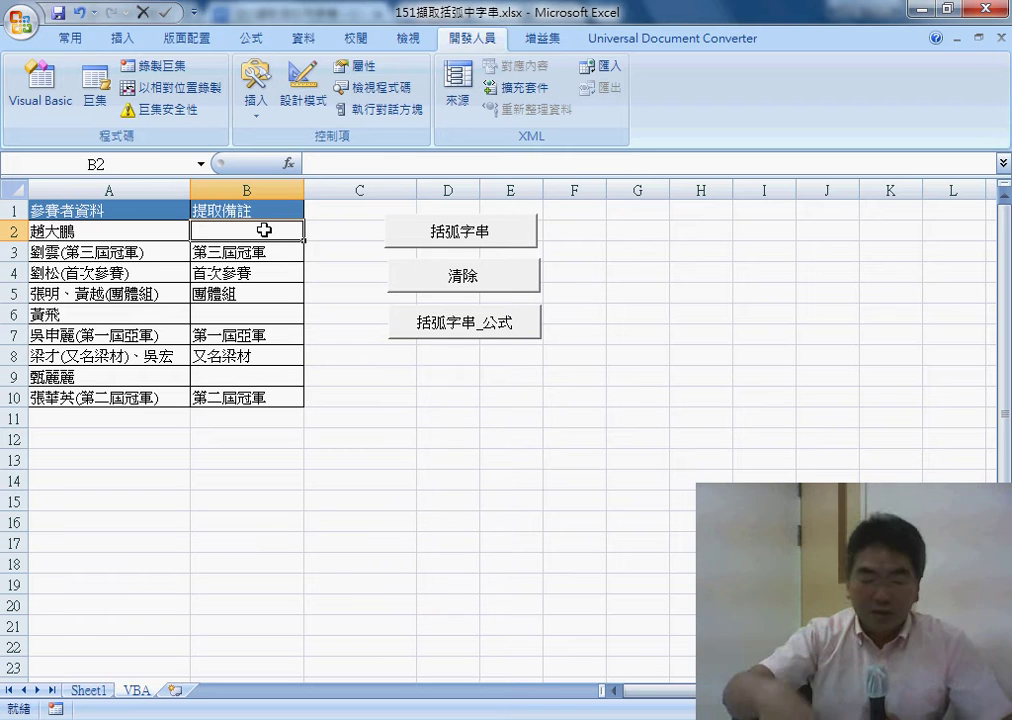
{"action": "left_click", "coordinate": [270, 257]}
{"action": "left_click", "coordinate": [277, 273]}
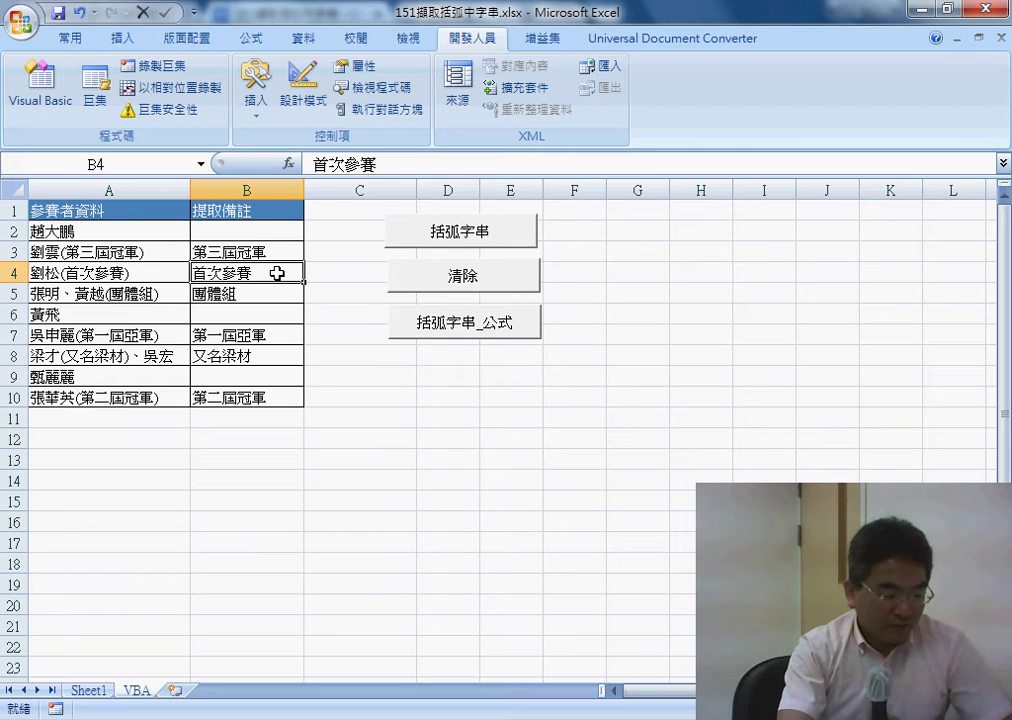
- Clear column B, run 括弧字串_公式, then clear the formula results again
{"action": "left_click", "coordinate": [453, 283]}
{"action": "left_click", "coordinate": [460, 330]}
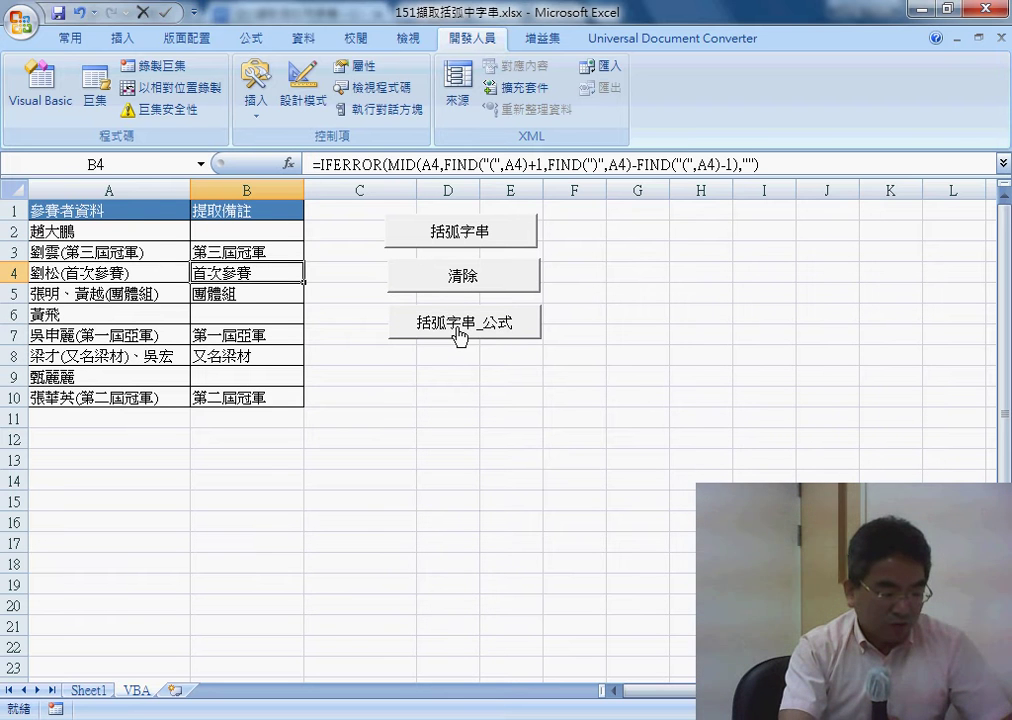
{"action": "left_click", "coordinate": [398, 281]}
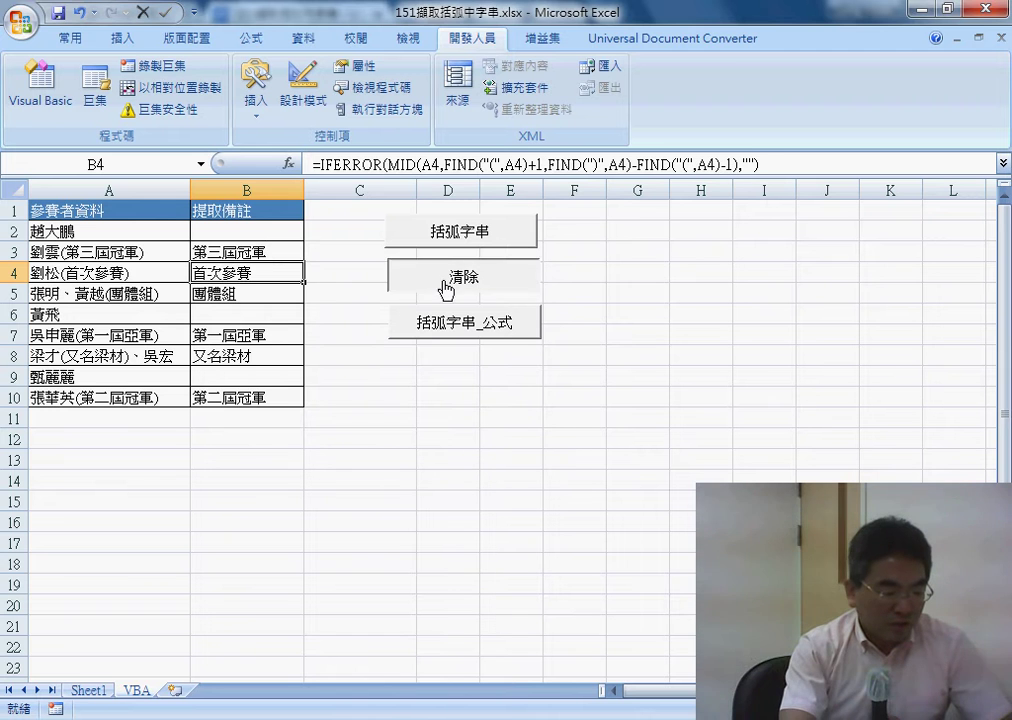
{"action": "left_click", "coordinate": [279, 233]}
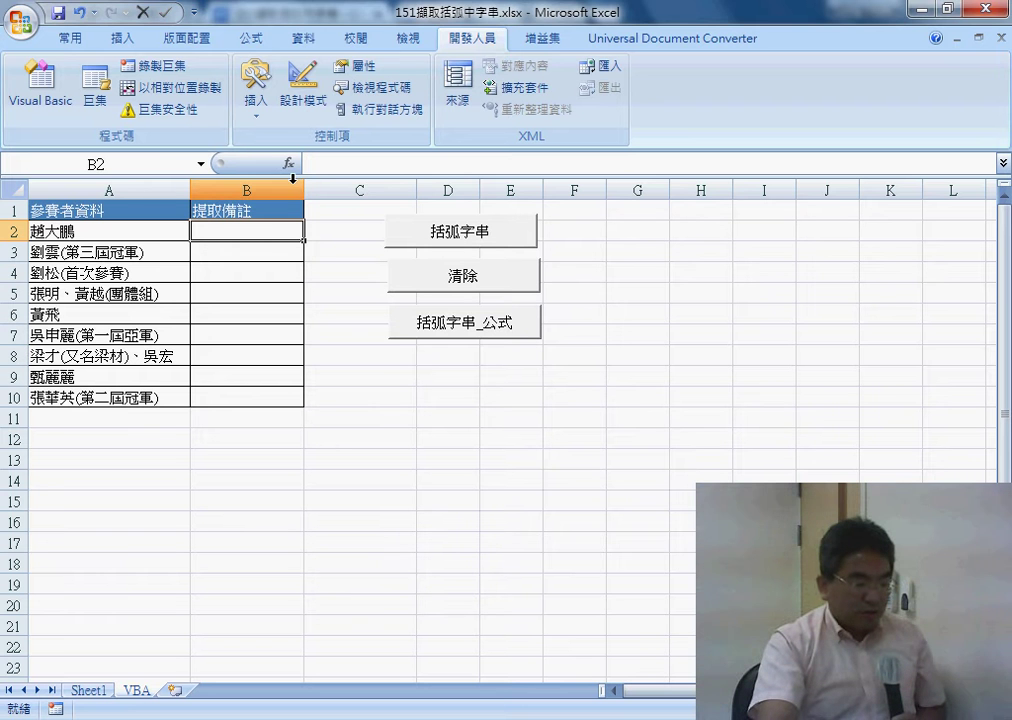
- Browse Insert Function categories for B2, cancel, and open the Visual Basic editor
{"action": "left_click", "coordinate": [290, 163]}
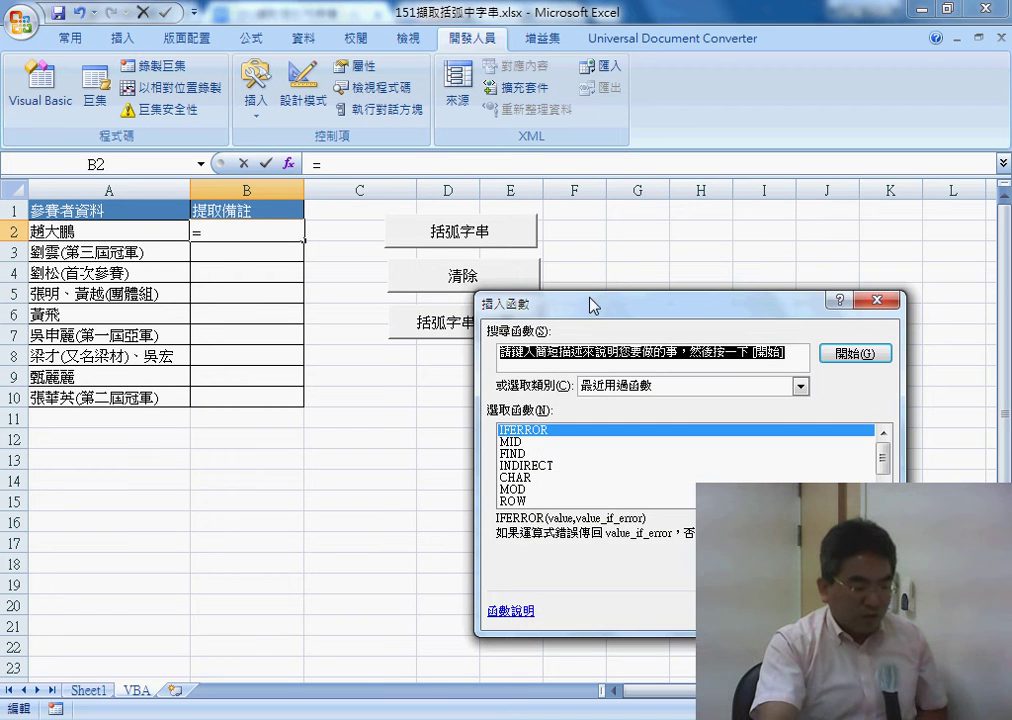
{"action": "left_click_drag", "start_coordinate": [590, 305], "coordinate": [457, 178]}
{"action": "left_click", "coordinate": [559, 257]}
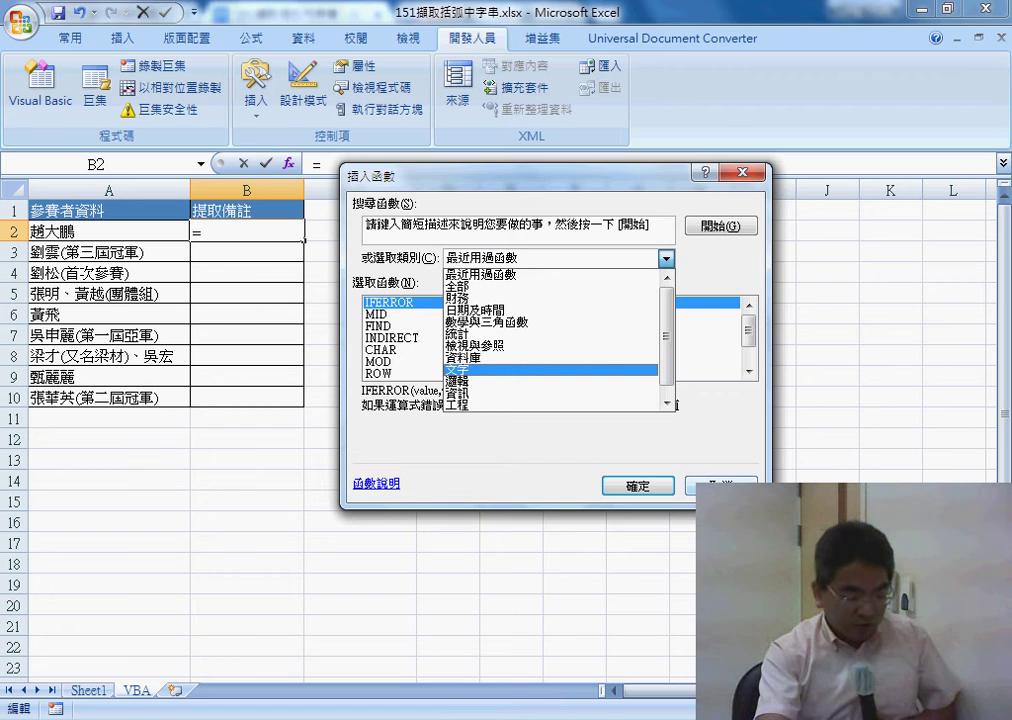
{"action": "key", "text": "Escape"}
{"action": "key", "text": "Escape"}
{"action": "left_click", "coordinate": [45, 88]}
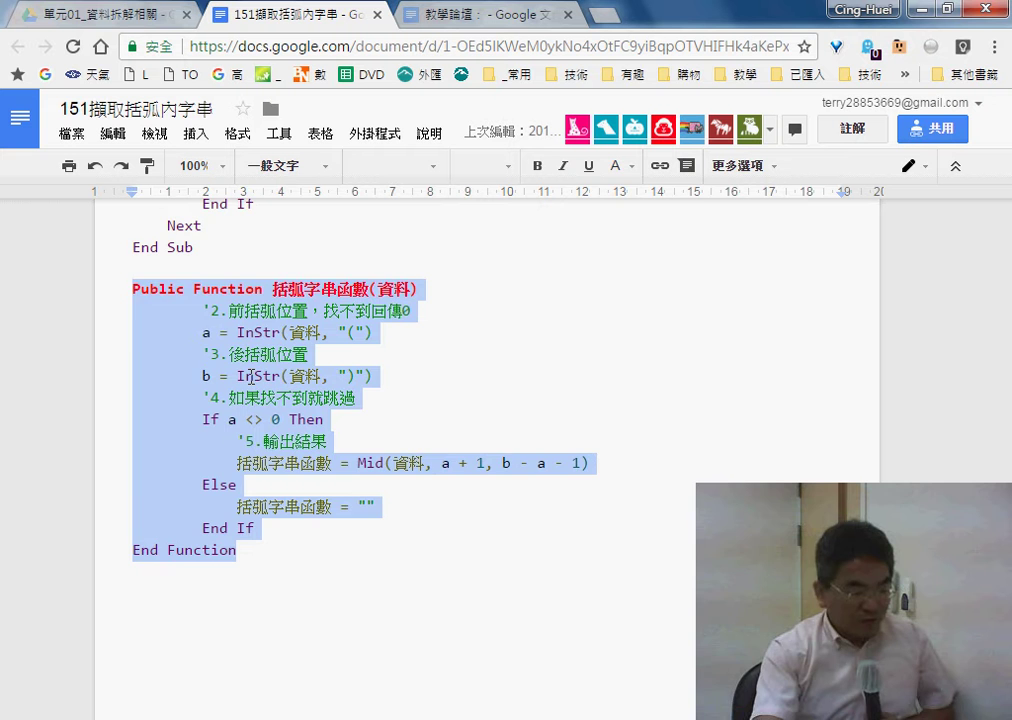
- Select the 括弧字串函數 block through End Function in the notes, then return to VBA
{"action": "left_click", "coordinate": [277, 397]}
{"action": "scroll", "coordinate": [270, 420], "scroll_direction": "up", "scroll_amount": 3}
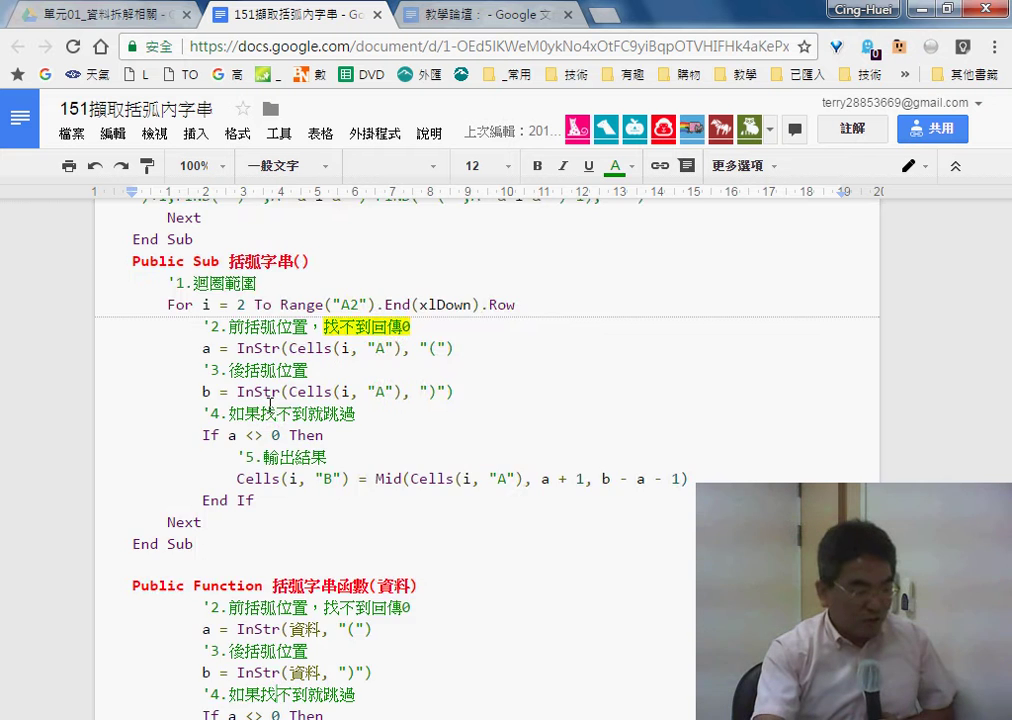
{"action": "scroll", "coordinate": [266, 468], "scroll_direction": "down", "scroll_amount": 2}
{"action": "left_click_drag", "start_coordinate": [237, 640], "coordinate": [111, 390]}
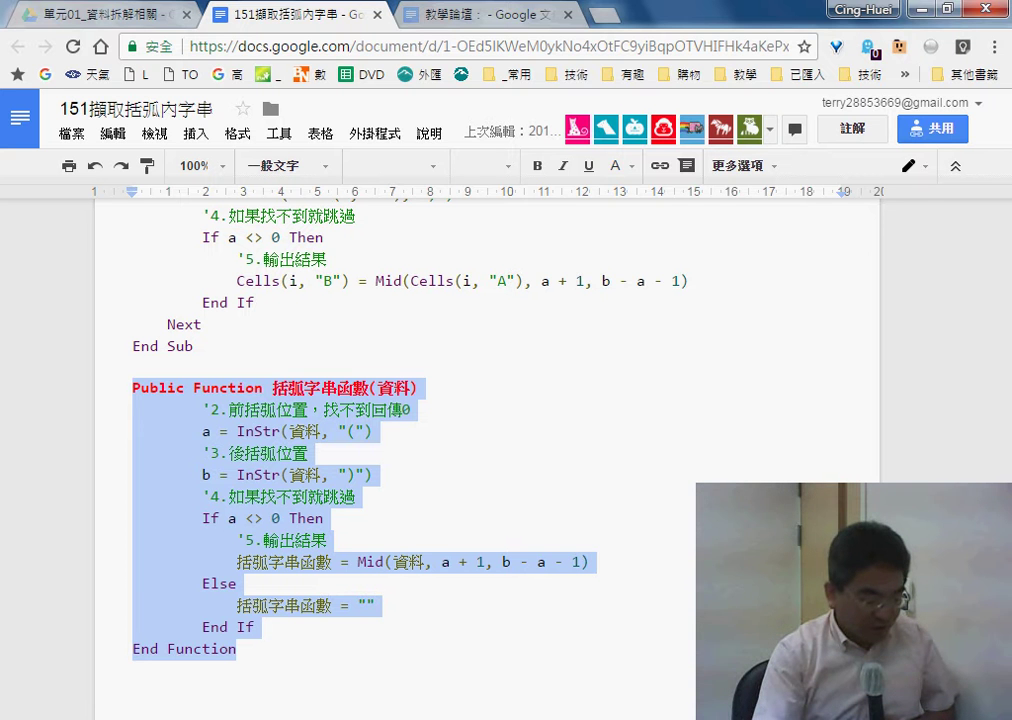
{"action": "key", "text": "alt+Tab"}
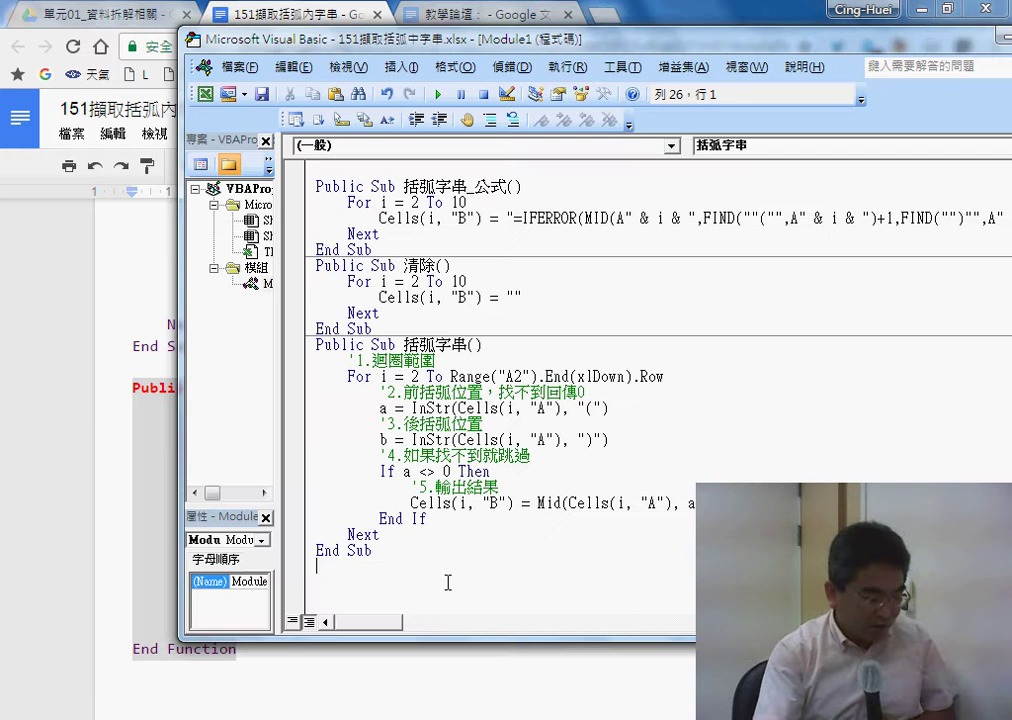
- Paste 括弧字串函數 below the 括弧字串 Sub in Module1 and widen the Project pane
{"action": "key", "text": "ctrl+v"}
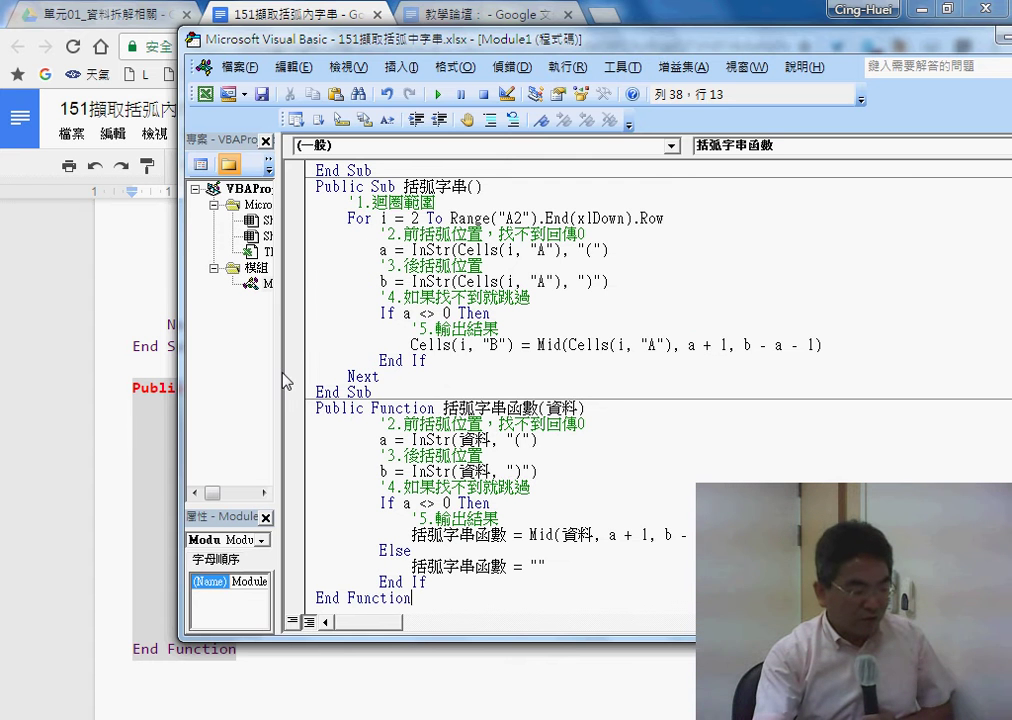
{"action": "left_click_drag", "start_coordinate": [286, 381], "coordinate": [328, 334]}
{"action": "left_click", "coordinate": [279, 284]}
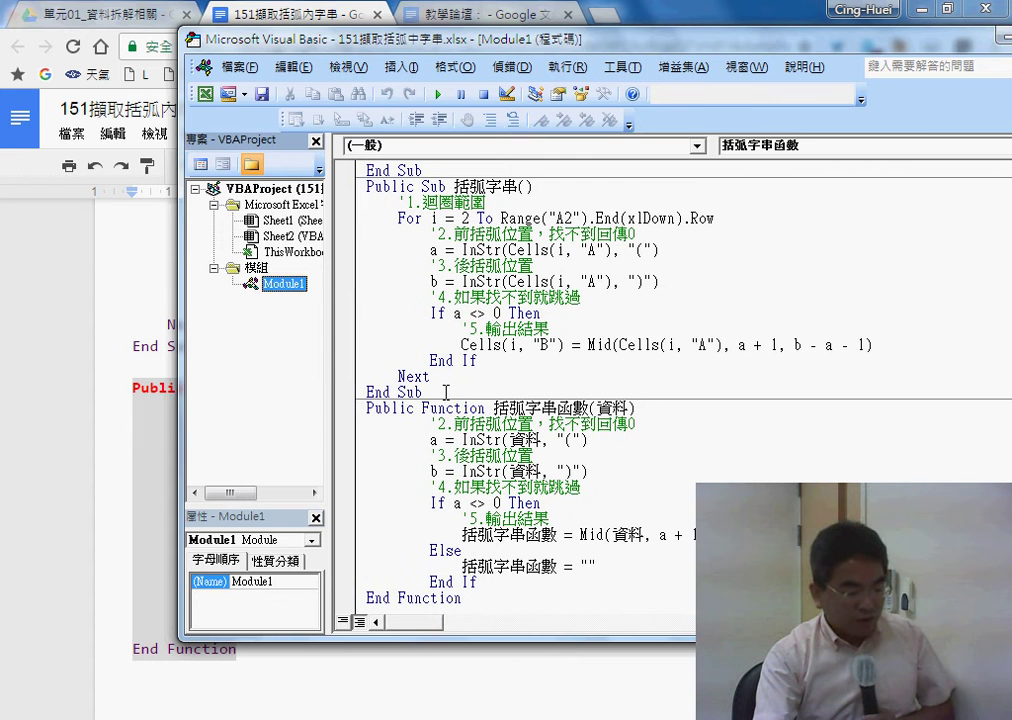
{"action": "left_click_drag", "start_coordinate": [421, 409], "coordinate": [572, 409]}
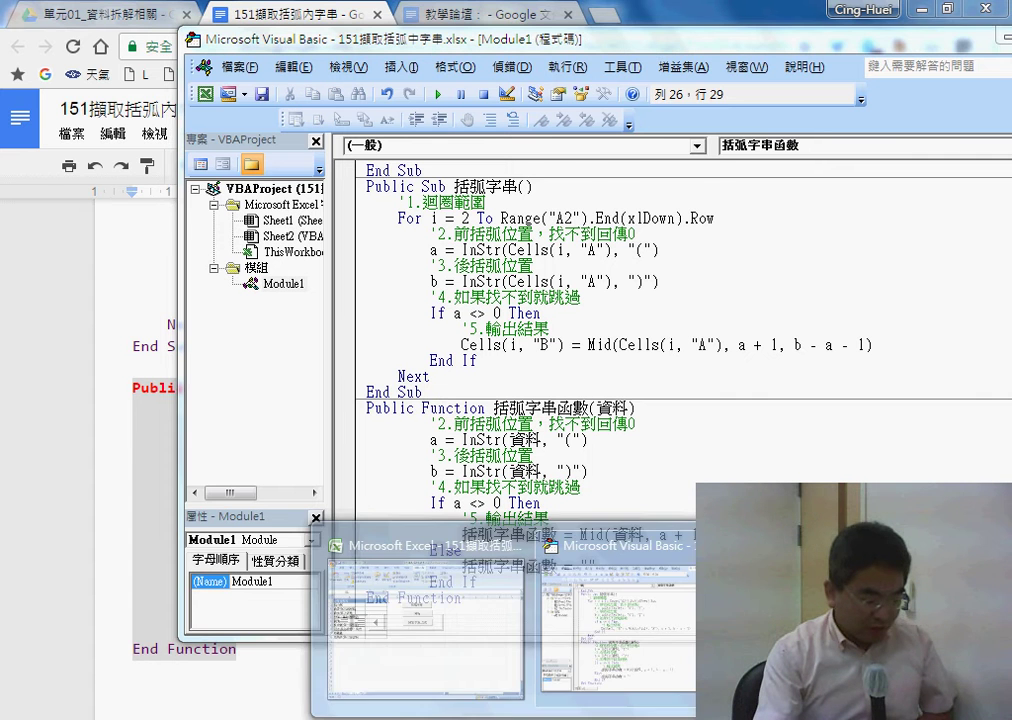
- Open Insert Function on B2 and filter the category list to 使用者定義 (user-defined)
{"action": "left_click", "coordinate": [474, 650]}
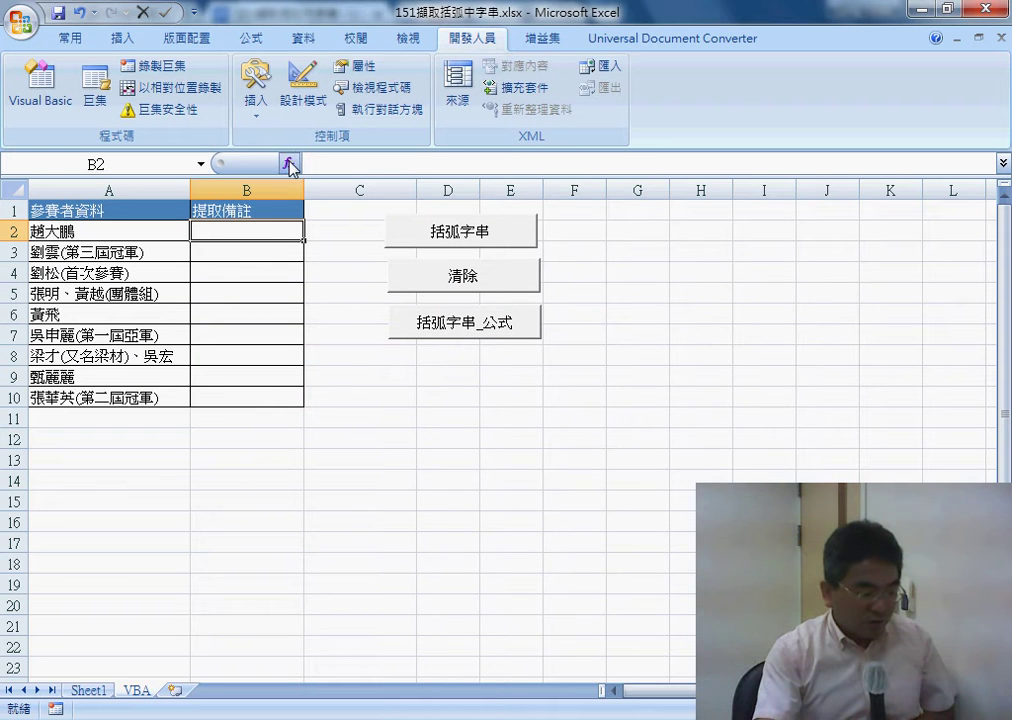
{"action": "left_click", "coordinate": [289, 163]}
{"action": "left_click", "coordinate": [510, 263]}
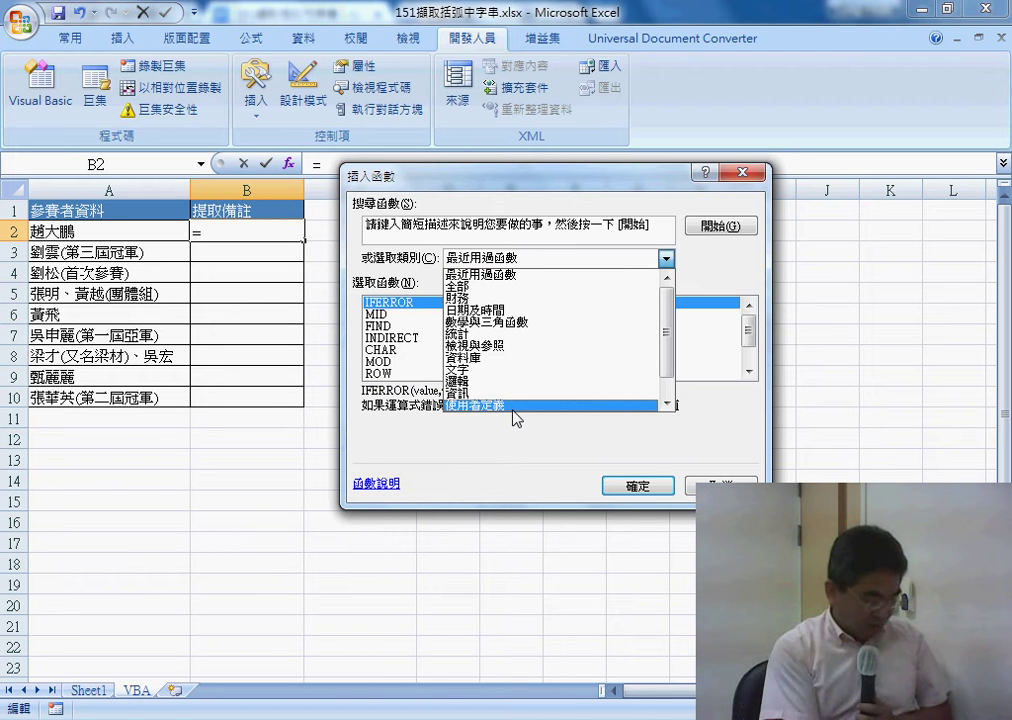
{"action": "mouse_move", "coordinate": [498, 418]}
{"action": "left_mouse_down"}
{"action": "mouse_move", "coordinate": [440, 421]}
{"action": "mouse_move", "coordinate": [498, 418]}
{"action": "left_mouse_up"}
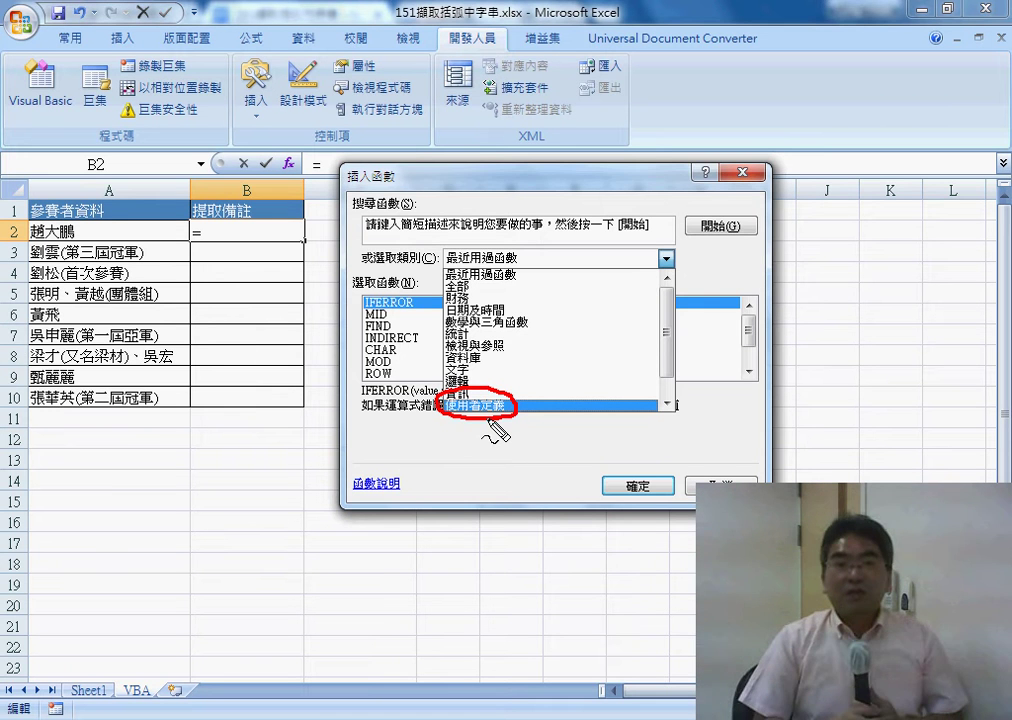
{"action": "key", "text": "Escape"}
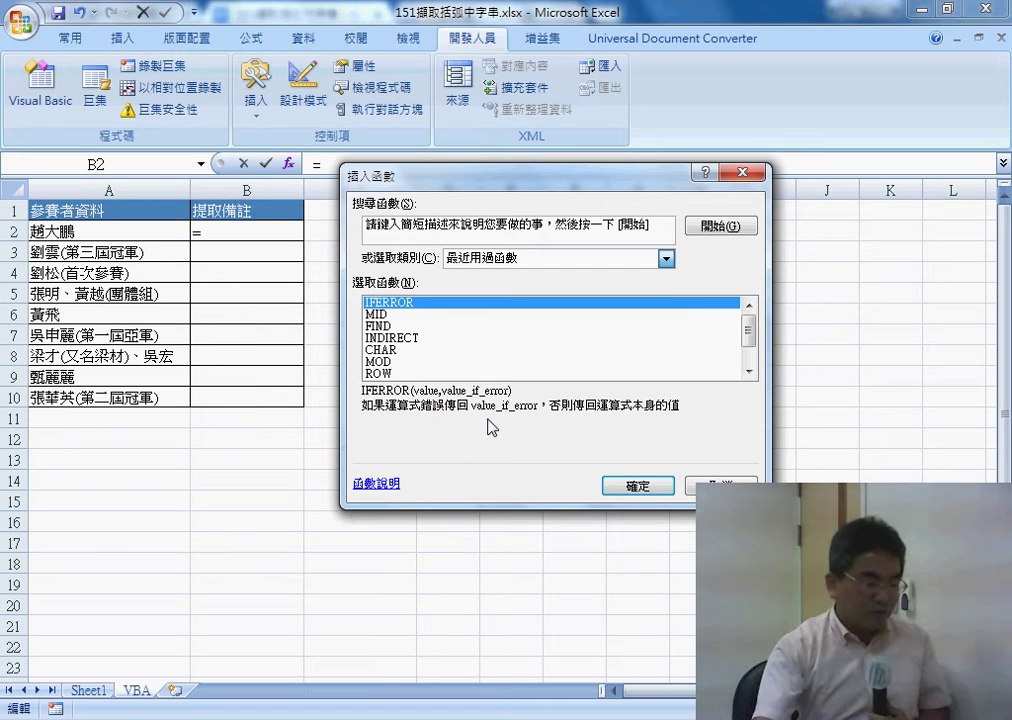
{"action": "left_click", "coordinate": [542, 262]}
{"action": "left_click", "coordinate": [522, 410]}
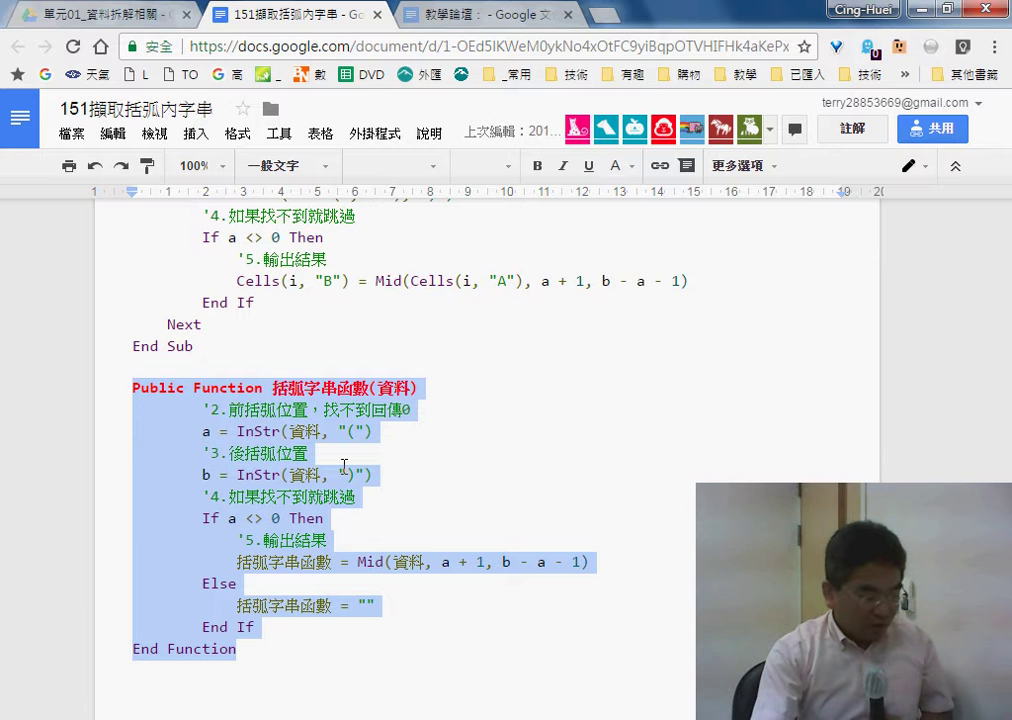
{"action": "left_click_drag", "start_coordinate": [276, 389], "coordinate": [355, 389]}
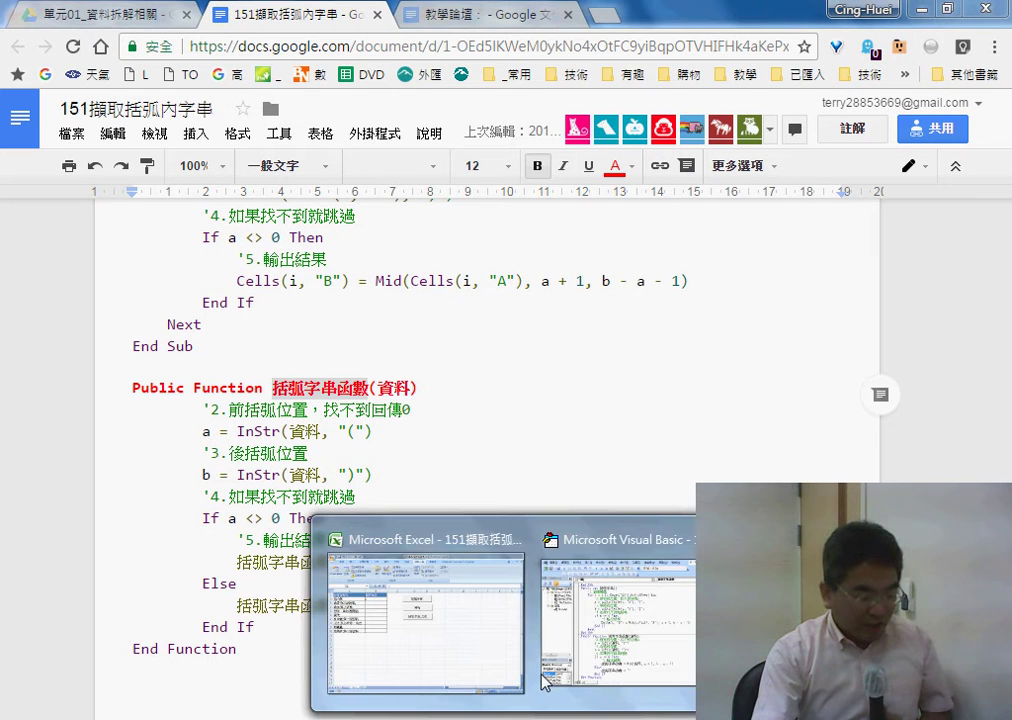
{"action": "left_click", "coordinate": [483, 572]}
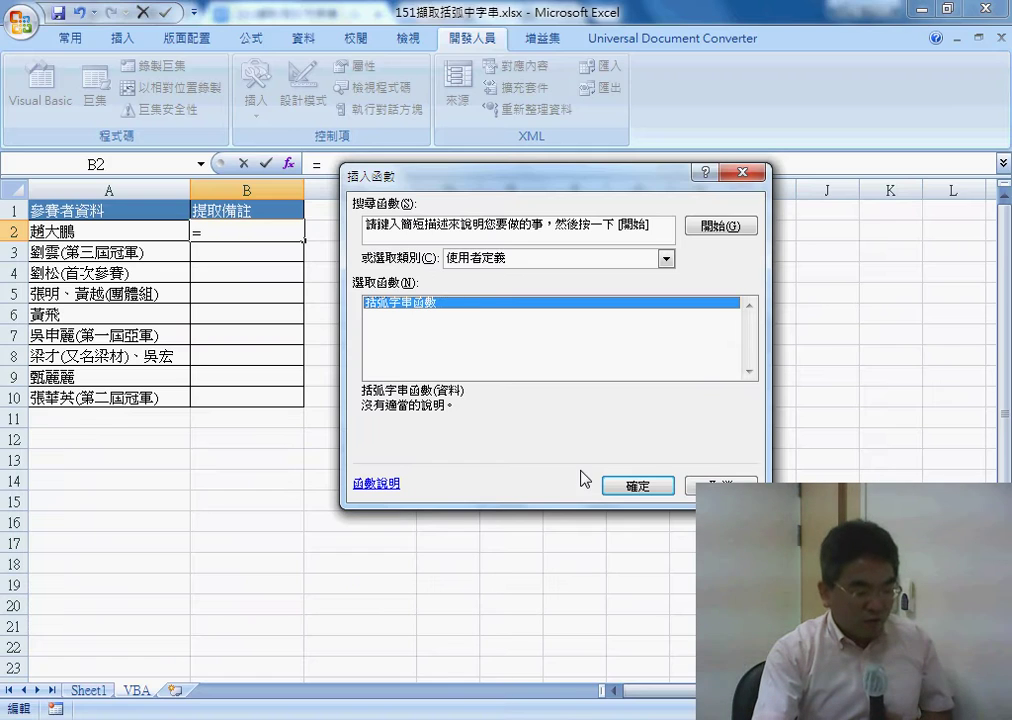
- Enter =括弧字串函數(A2) in B2 and fill it down to B10
{"action": "left_click", "coordinate": [634, 487]}
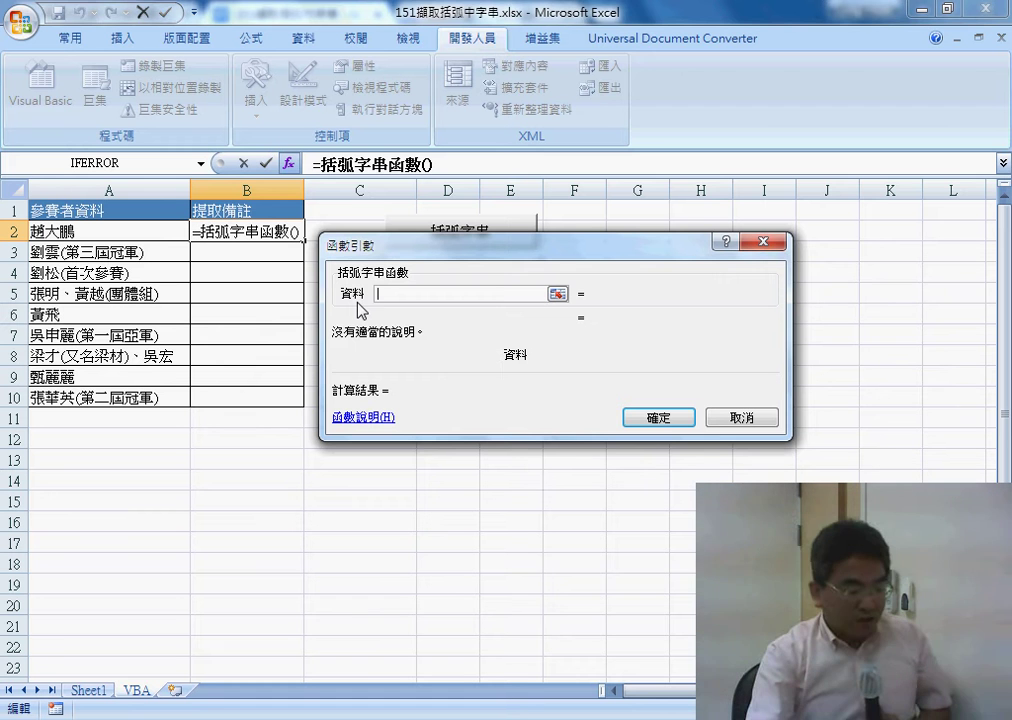
{"action": "left_click", "coordinate": [139, 232]}
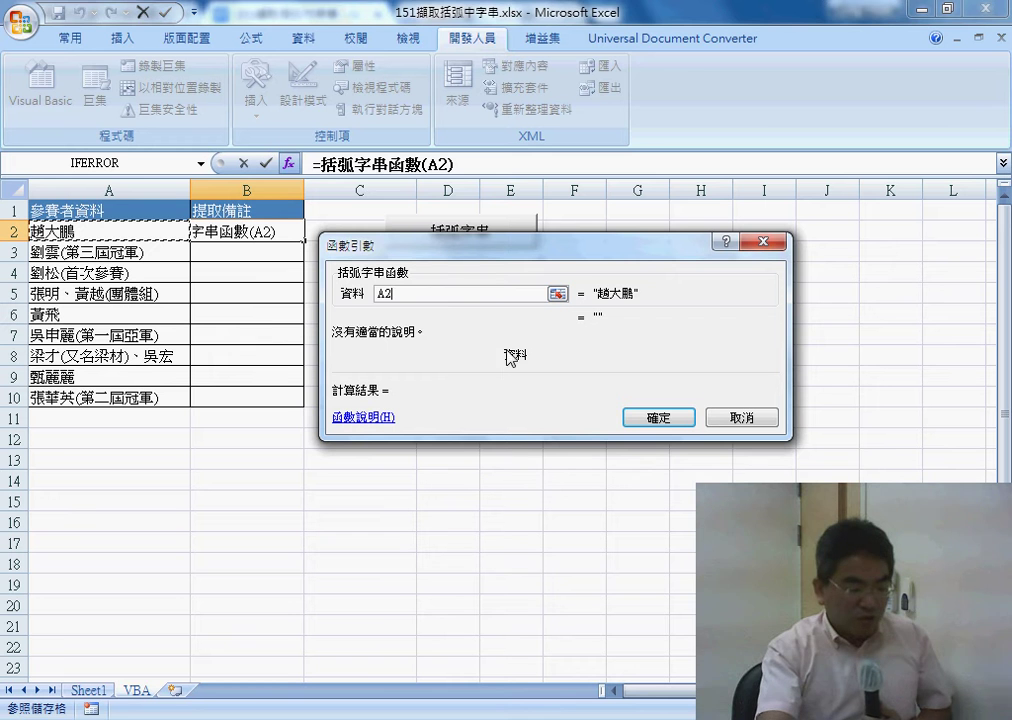
{"action": "left_click", "coordinate": [659, 418]}
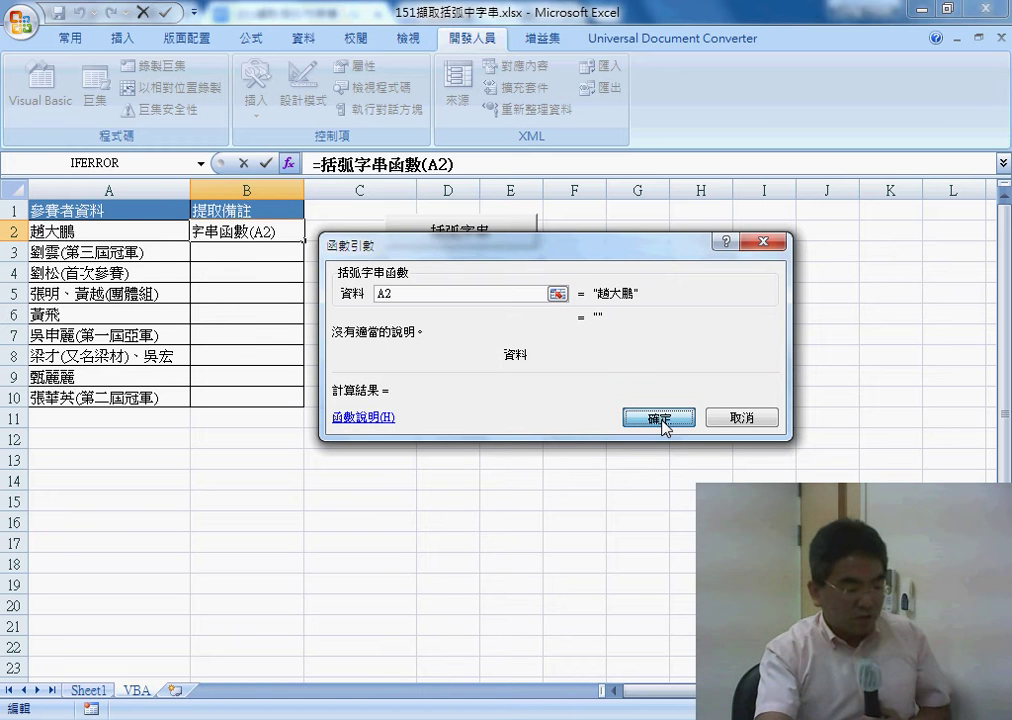
{"action": "left_click", "coordinate": [662, 418]}
{"action": "left_click_drag", "start_coordinate": [304, 240], "coordinate": [306, 406]}
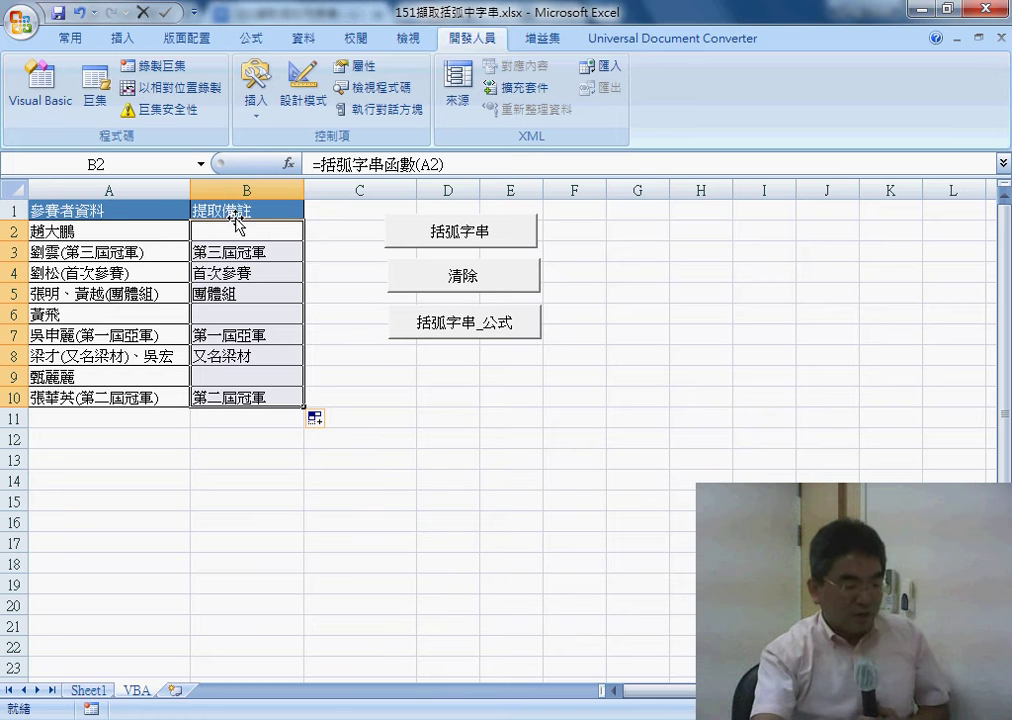
{"action": "left_click", "coordinate": [241, 232]}
- Inspect the copied 括弧字串函數 formulas in B3 through B7
{"action": "left_click", "coordinate": [258, 254]}
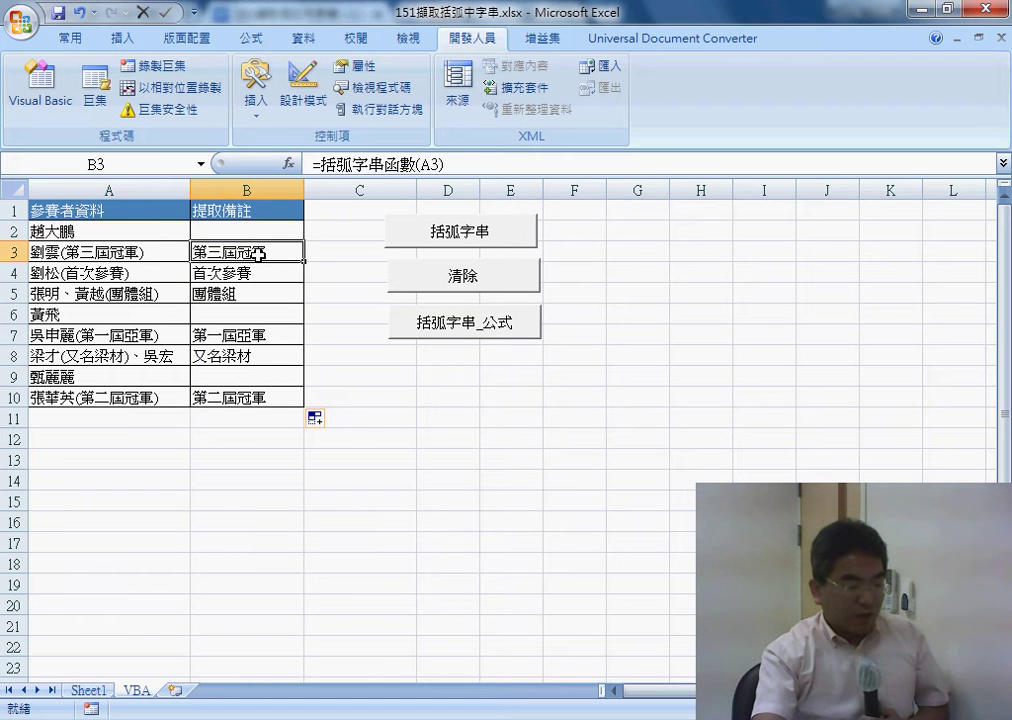
{"action": "left_click", "coordinate": [258, 273]}
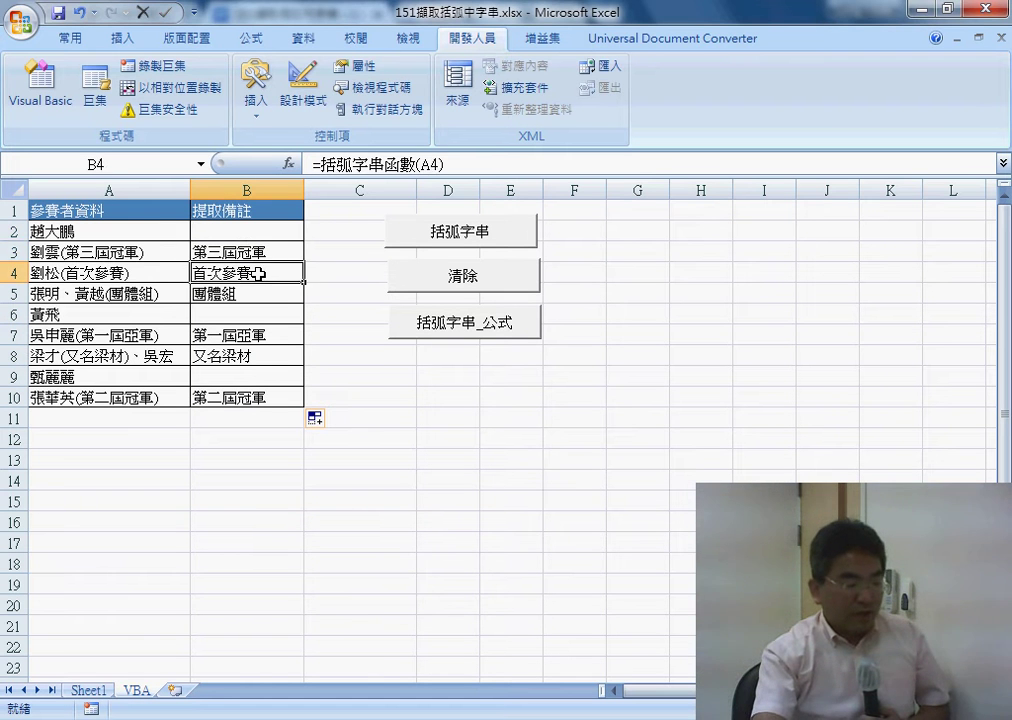
{"action": "left_click", "coordinate": [232, 298]}
{"action": "left_click", "coordinate": [235, 314]}
{"action": "left_click", "coordinate": [243, 338]}
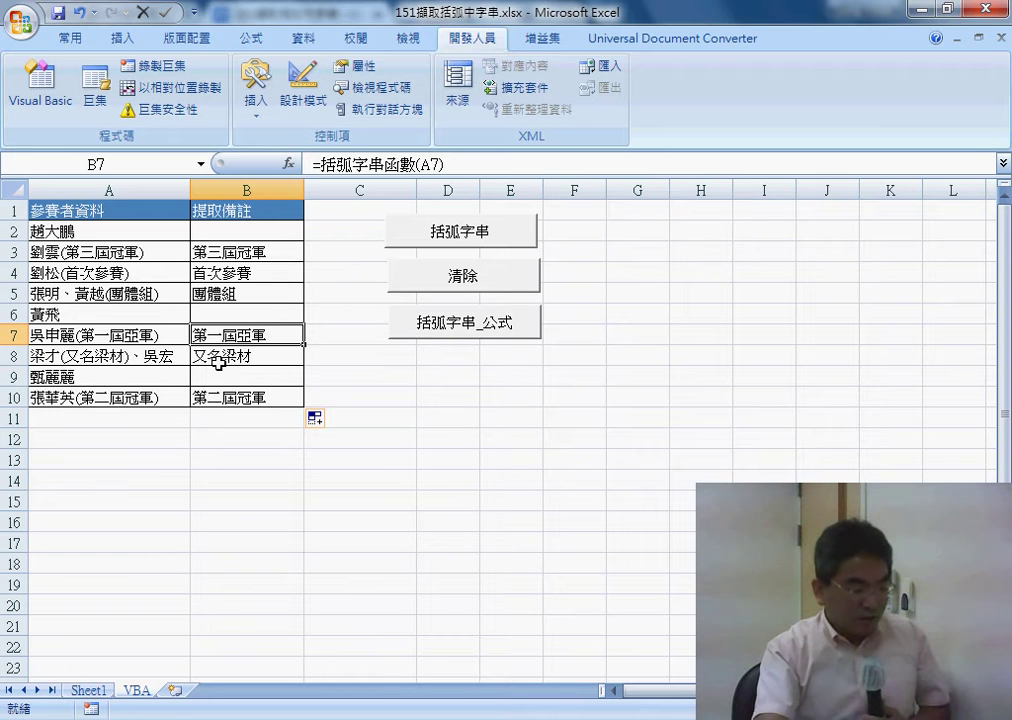
- Review B2's function arguments, then delete the formulas in B2:B10
{"action": "left_click", "coordinate": [251, 233]}
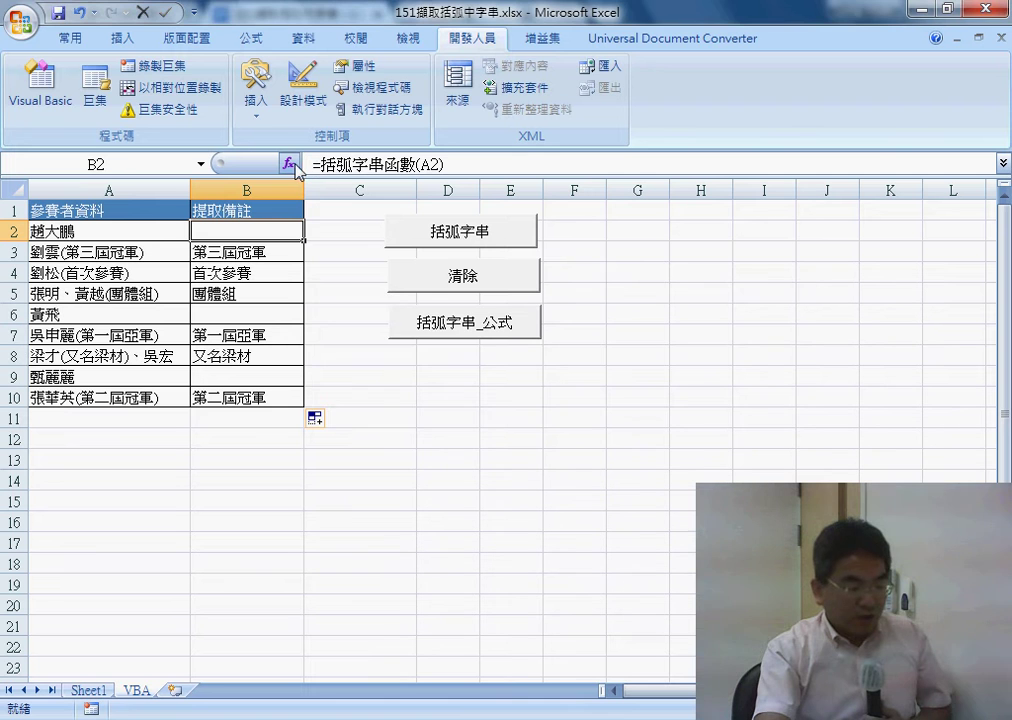
{"action": "left_click", "coordinate": [289, 163]}
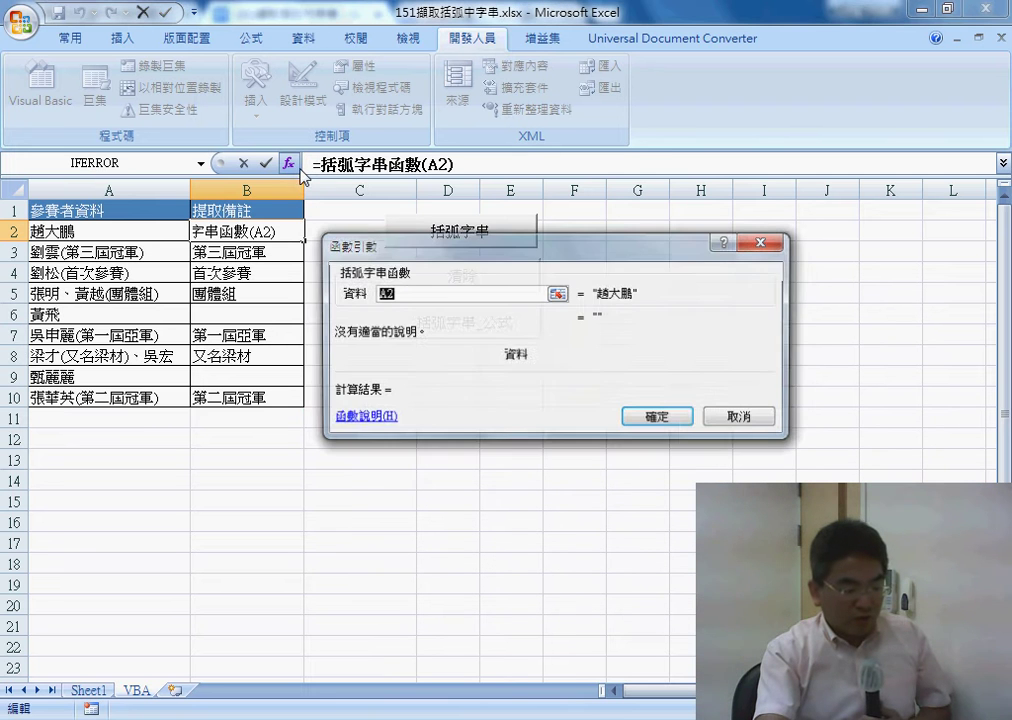
{"action": "left_click", "coordinate": [658, 417]}
{"action": "left_click_drag", "start_coordinate": [287, 232], "coordinate": [270, 398]}
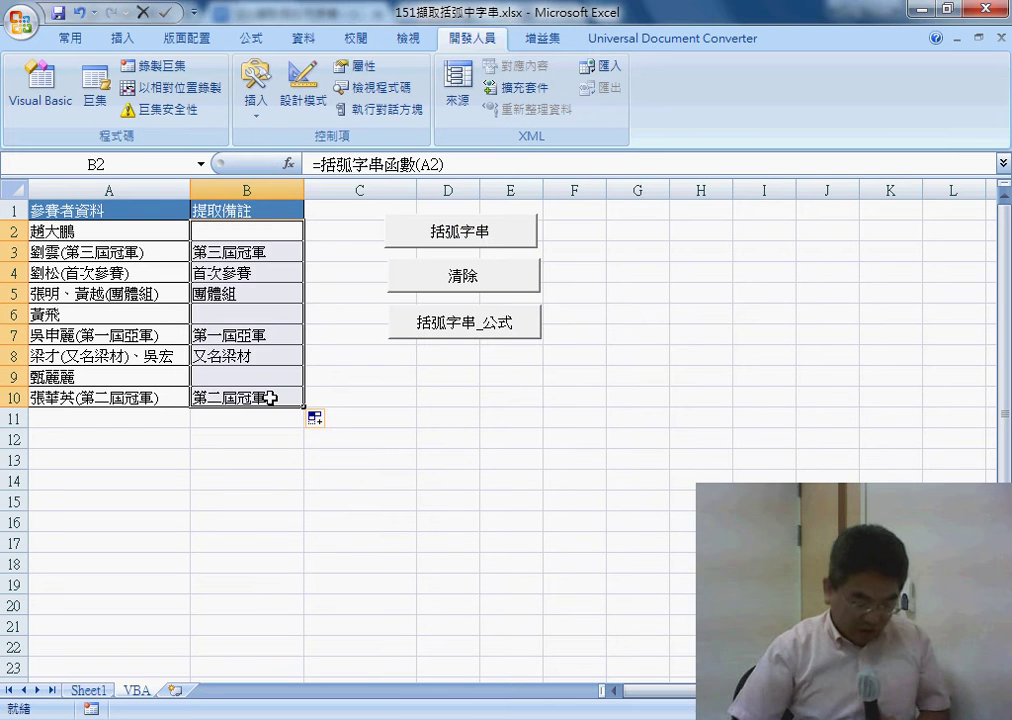
{"action": "key", "text": "Delete"}
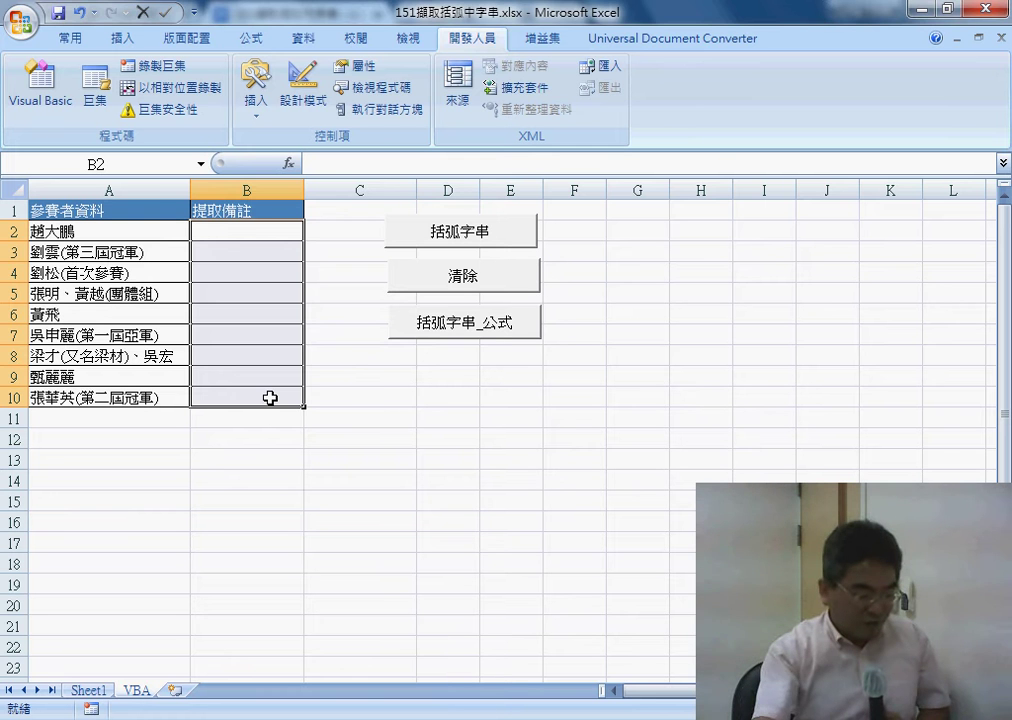
{"action": "mouse_move", "coordinate": [497, 699]}
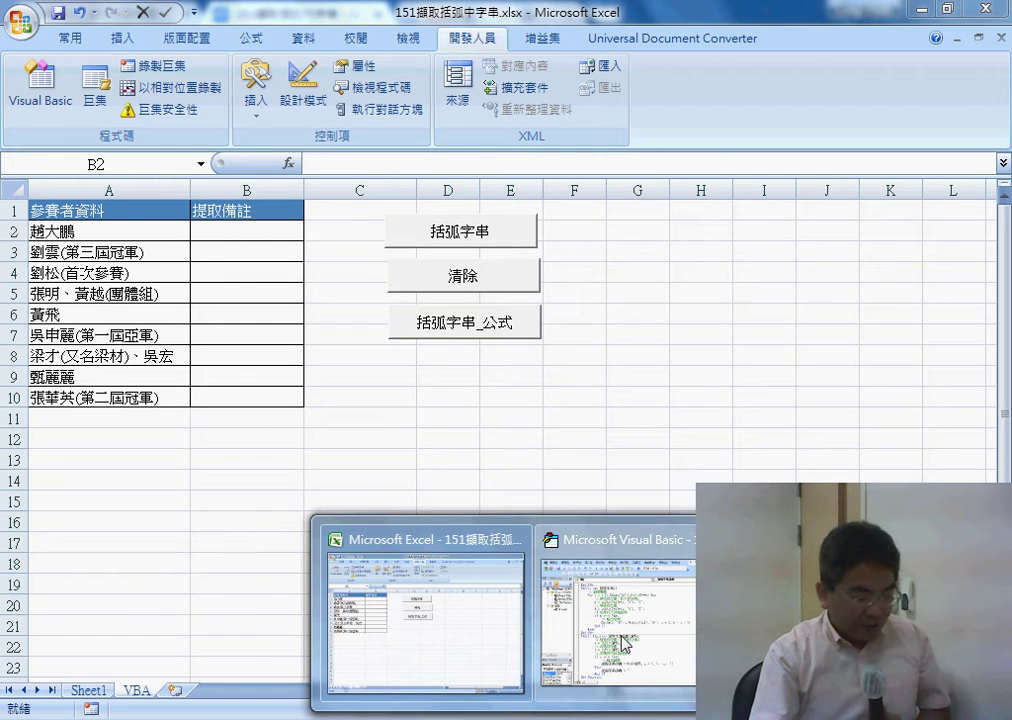
- Delete the old 括弧字串函數 function code from Module1
{"action": "left_click", "coordinate": [600, 585]}
{"action": "left_click_drag", "start_coordinate": [461, 590], "coordinate": [360, 395]}
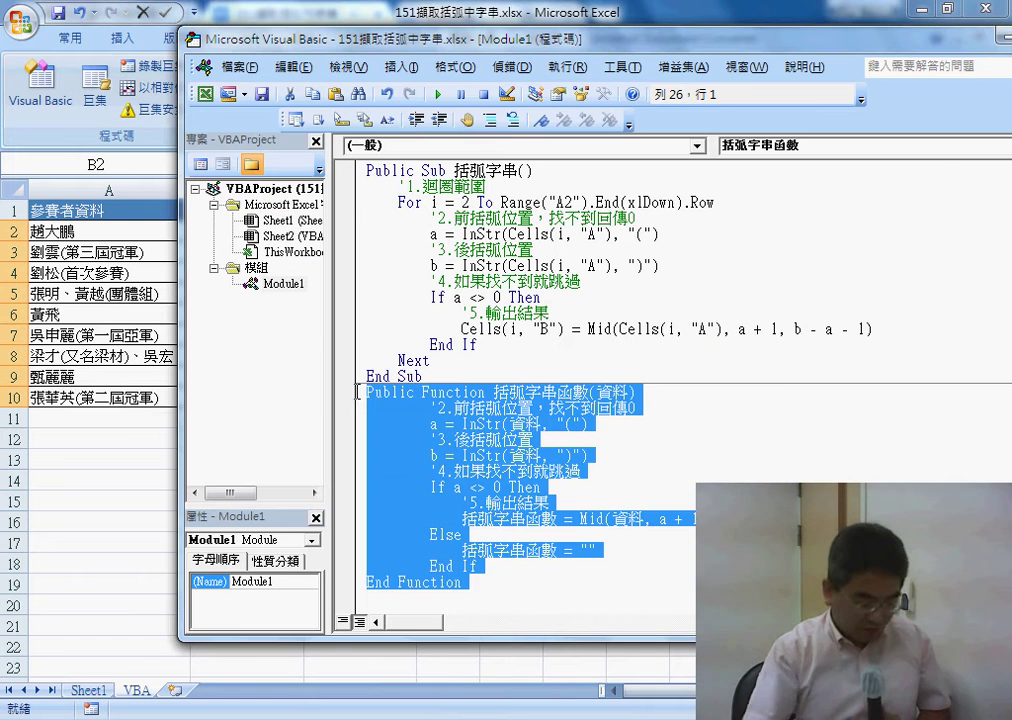
{"action": "key", "text": "Delete"}
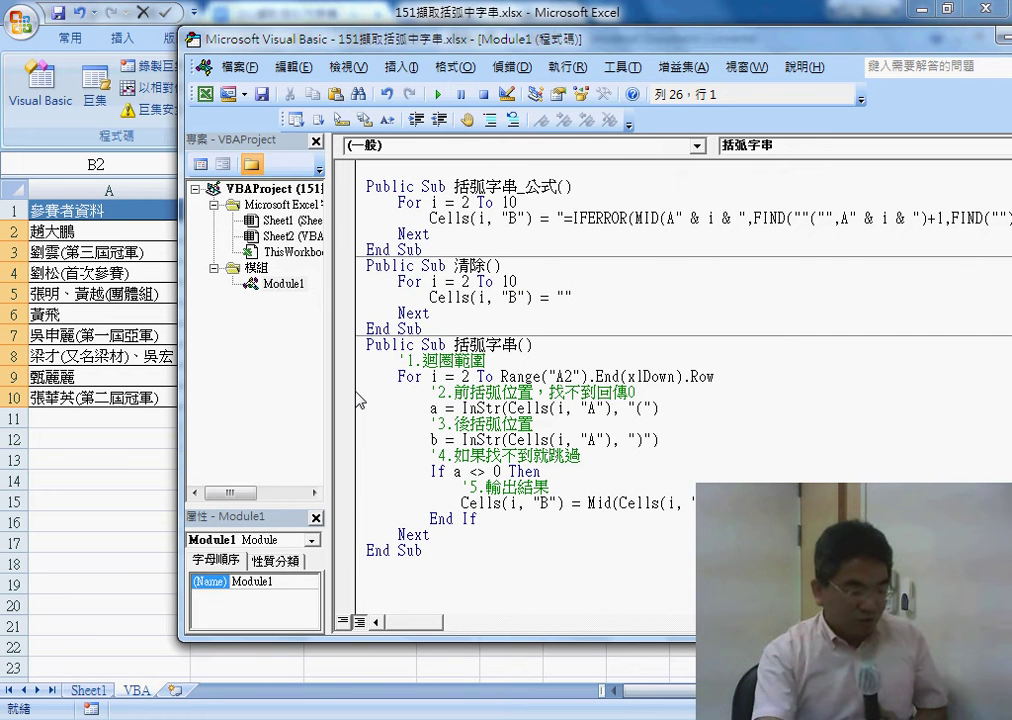
- Add a new procedure named 括弧字串函數 with type Function via Insert > Procedure
{"action": "left_click_drag", "start_coordinate": [455, 344], "coordinate": [517, 345]}
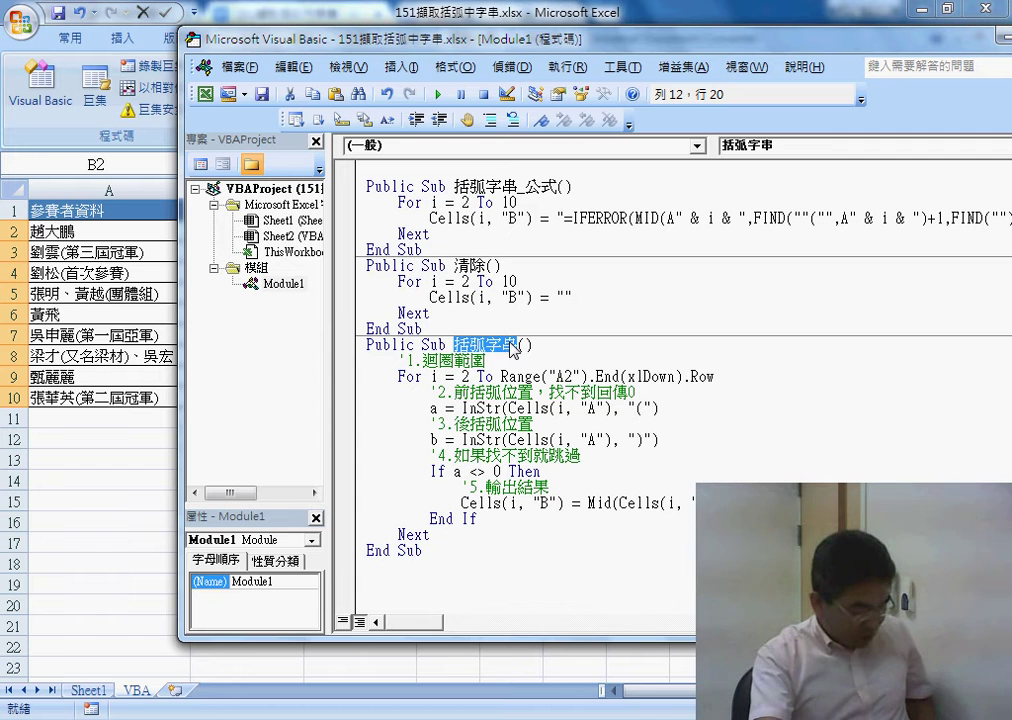
{"action": "left_click", "coordinate": [414, 567]}
{"action": "left_click", "coordinate": [406, 68]}
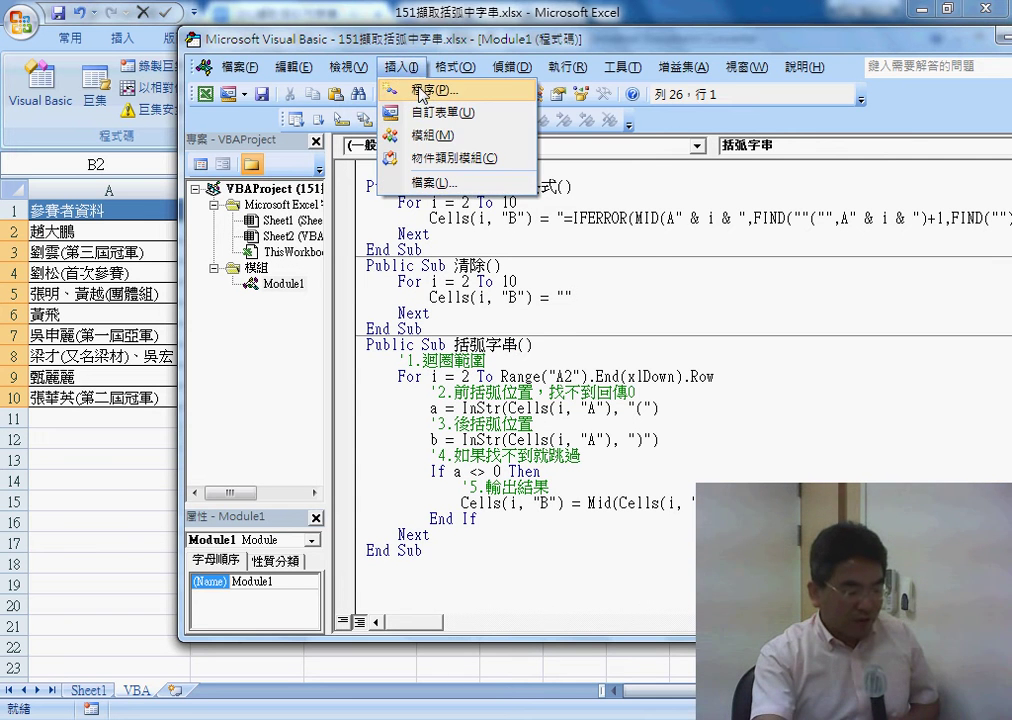
{"action": "left_click", "coordinate": [470, 90]}
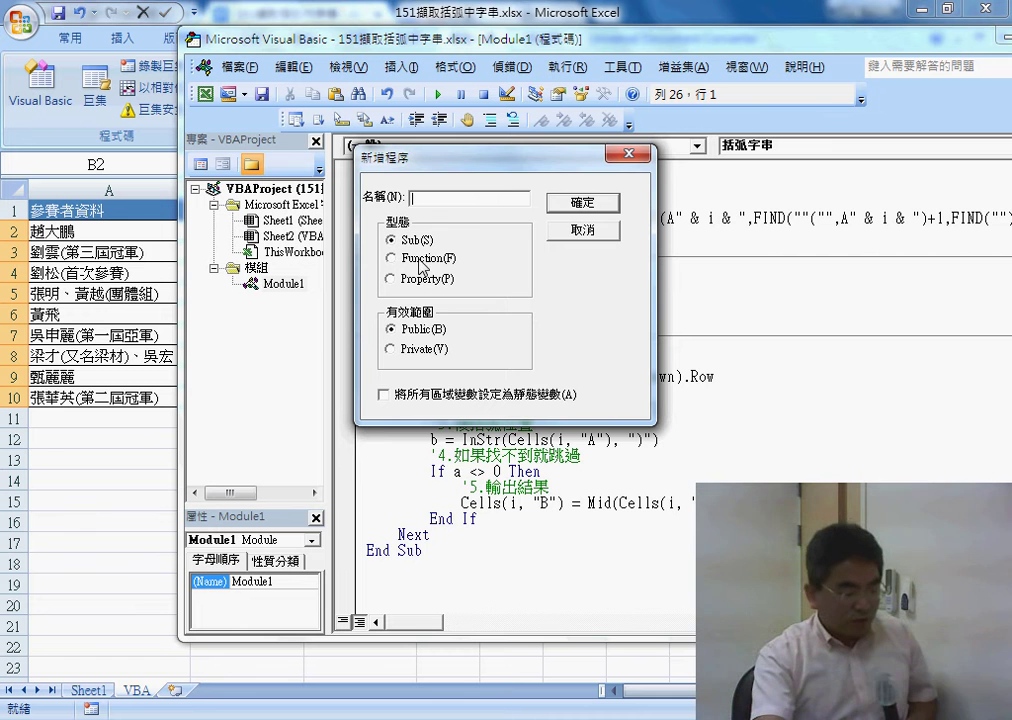
{"action": "right_click", "coordinate": [434, 198]}
{"action": "type", "text": "括弧字串"}
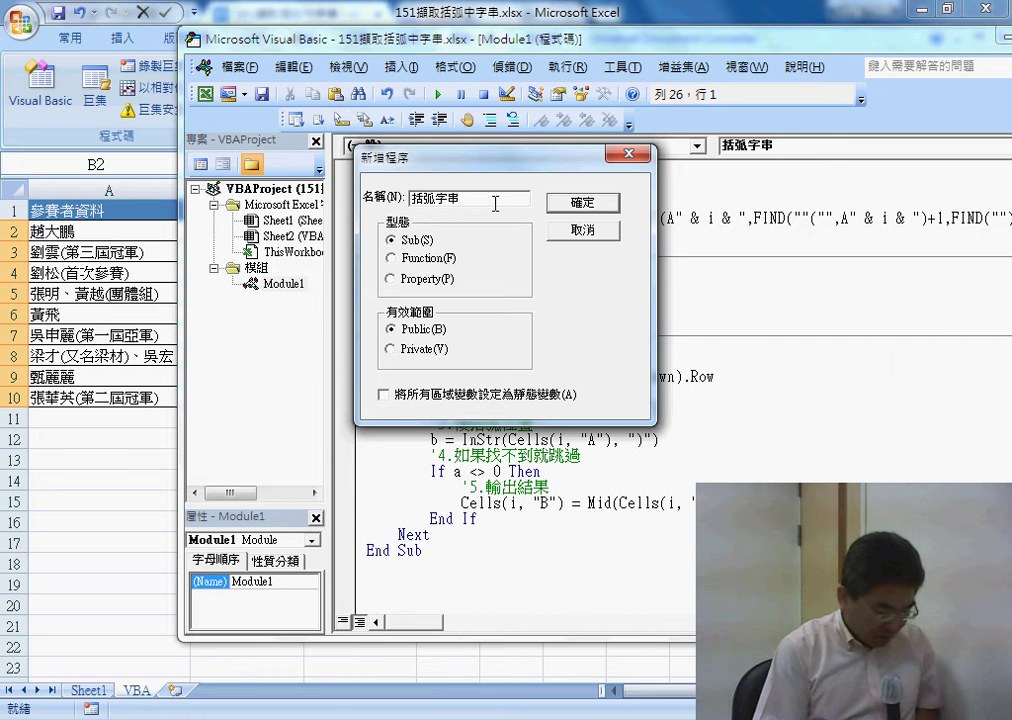
{"action": "type", "text": "轉"}
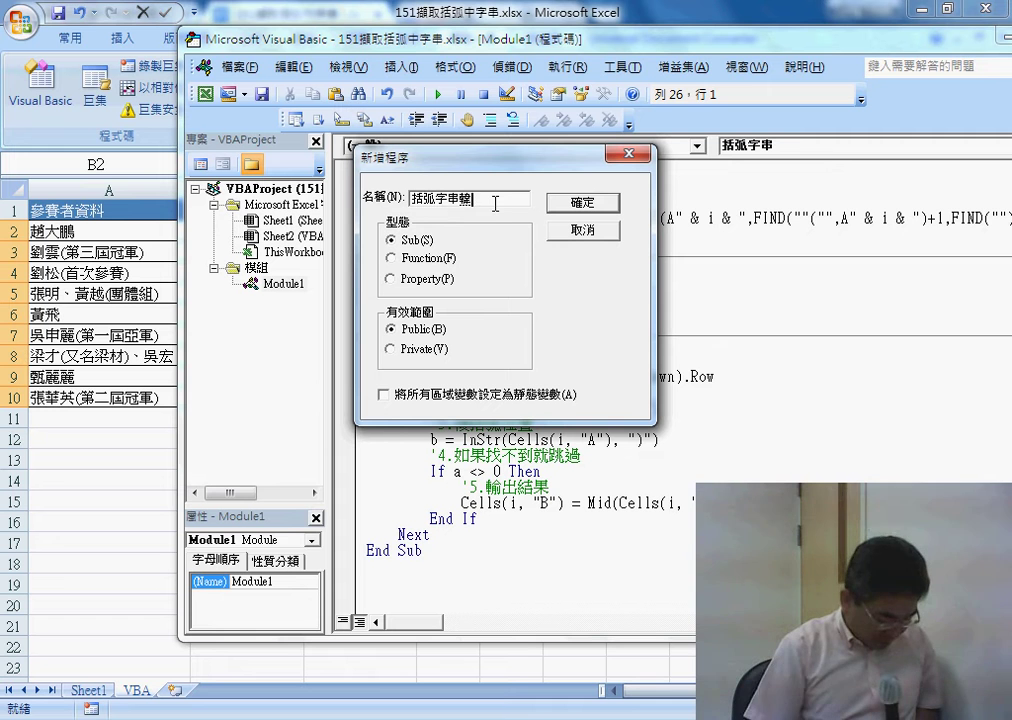
{"action": "type", "text": "ㄏ函數"}
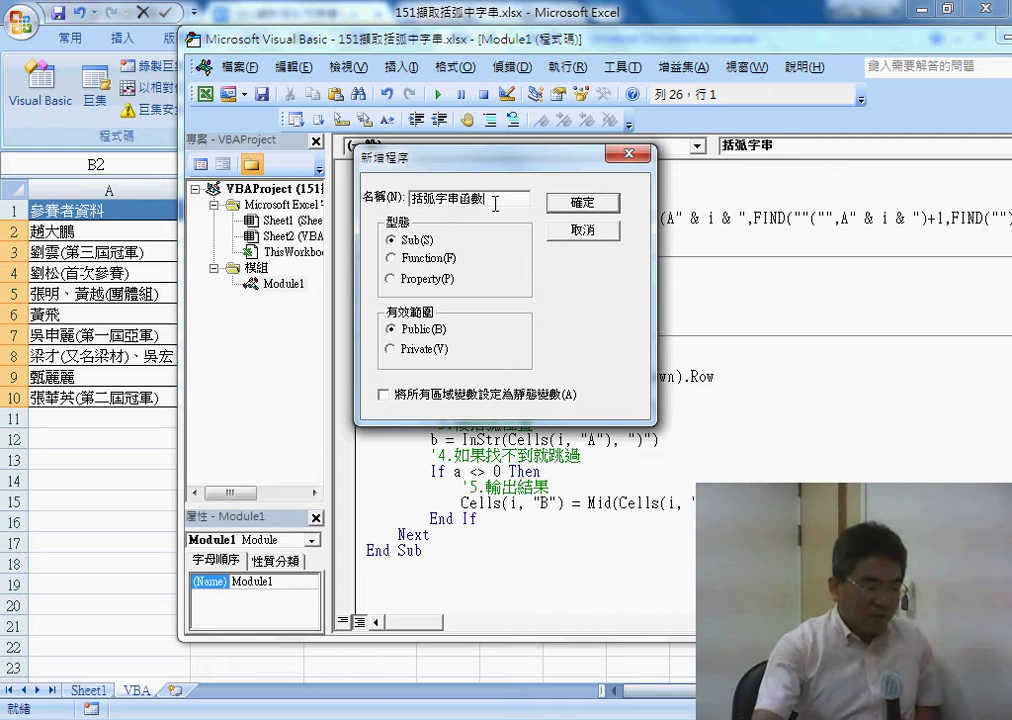
{"action": "left_click_drag", "start_coordinate": [495, 204], "coordinate": [367, 196]}
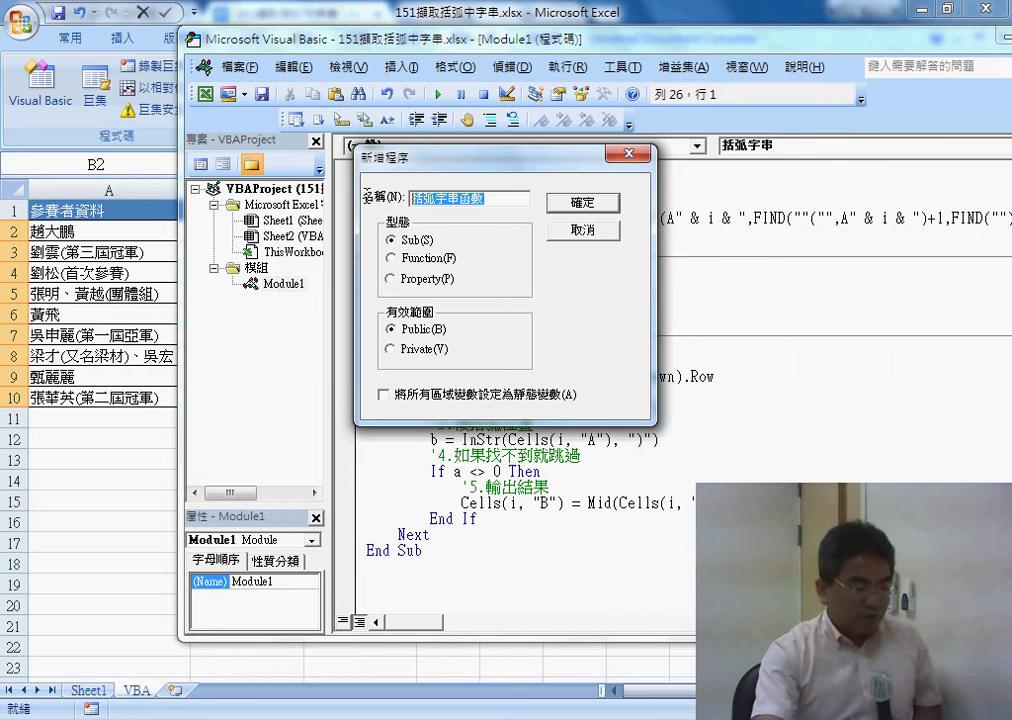
{"action": "left_click", "coordinate": [391, 259]}
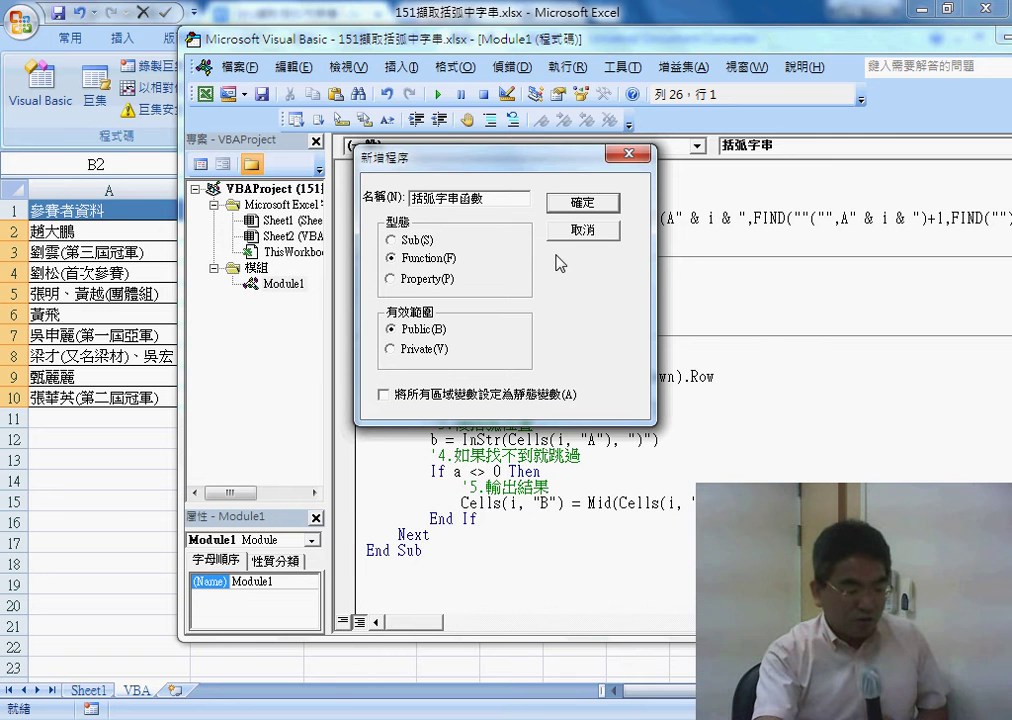
- Create the function and give it the parameter 資料 inside its parentheses
{"action": "key", "text": "Return"}
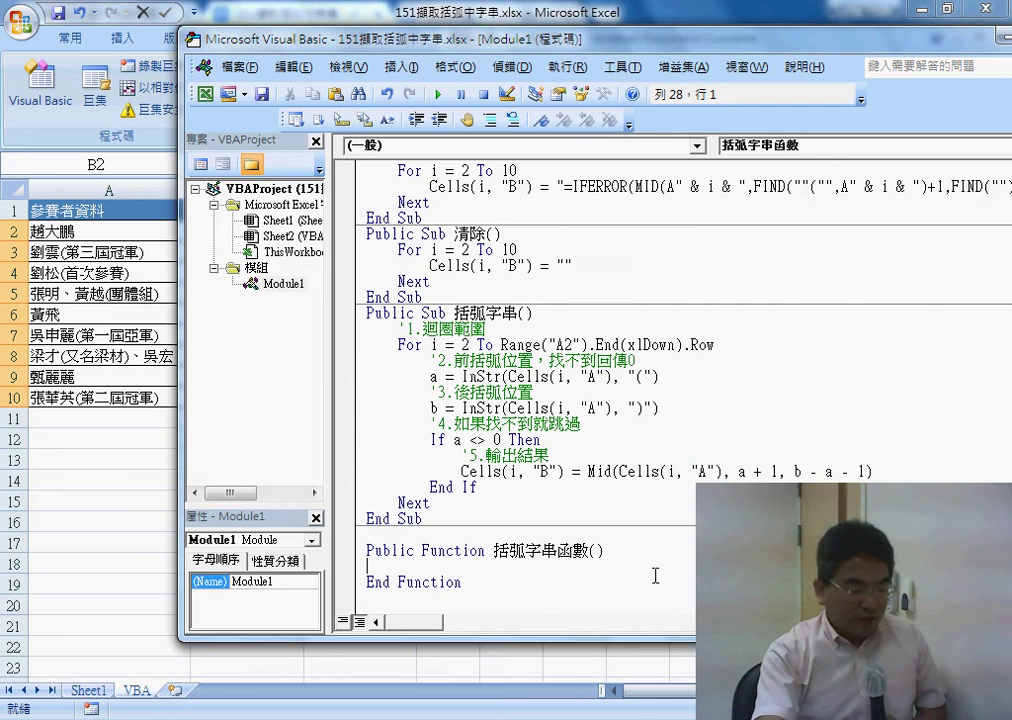
{"action": "left_click_drag", "start_coordinate": [666, 637], "coordinate": [667, 657]}
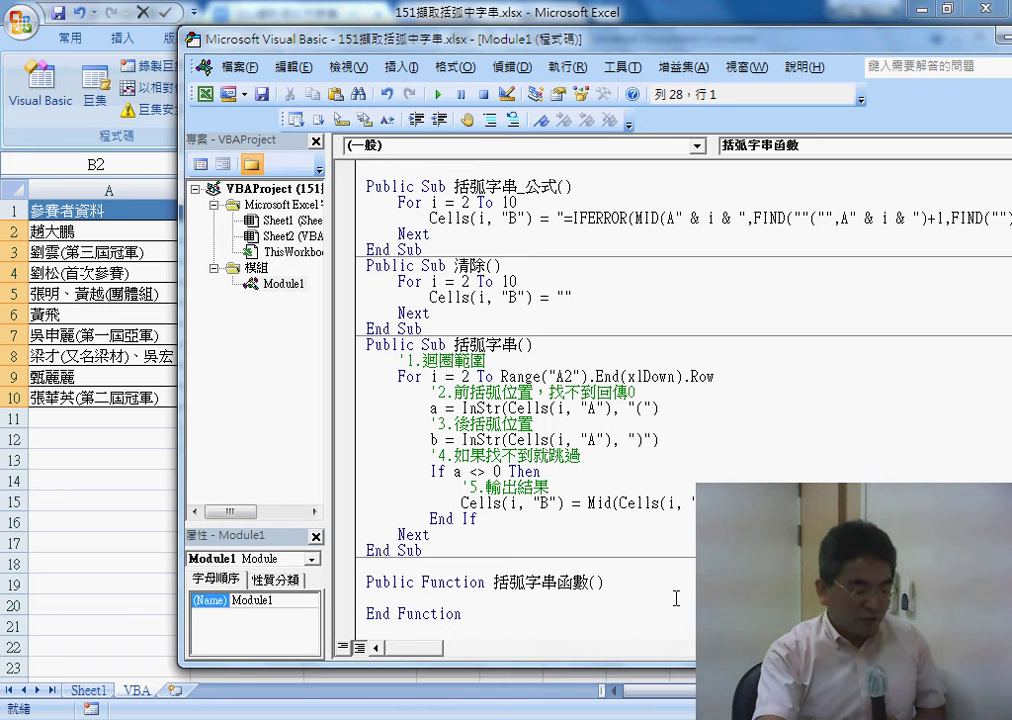
{"action": "mouse_move", "coordinate": [423, 582]}
{"action": "left_mouse_down"}
{"action": "mouse_move", "coordinate": [465, 585]}
{"action": "mouse_move", "coordinate": [429, 613]}
{"action": "mouse_move", "coordinate": [370, 620]}
{"action": "left_mouse_up"}
{"action": "left_click_drag", "start_coordinate": [588, 583], "coordinate": [606, 582]}
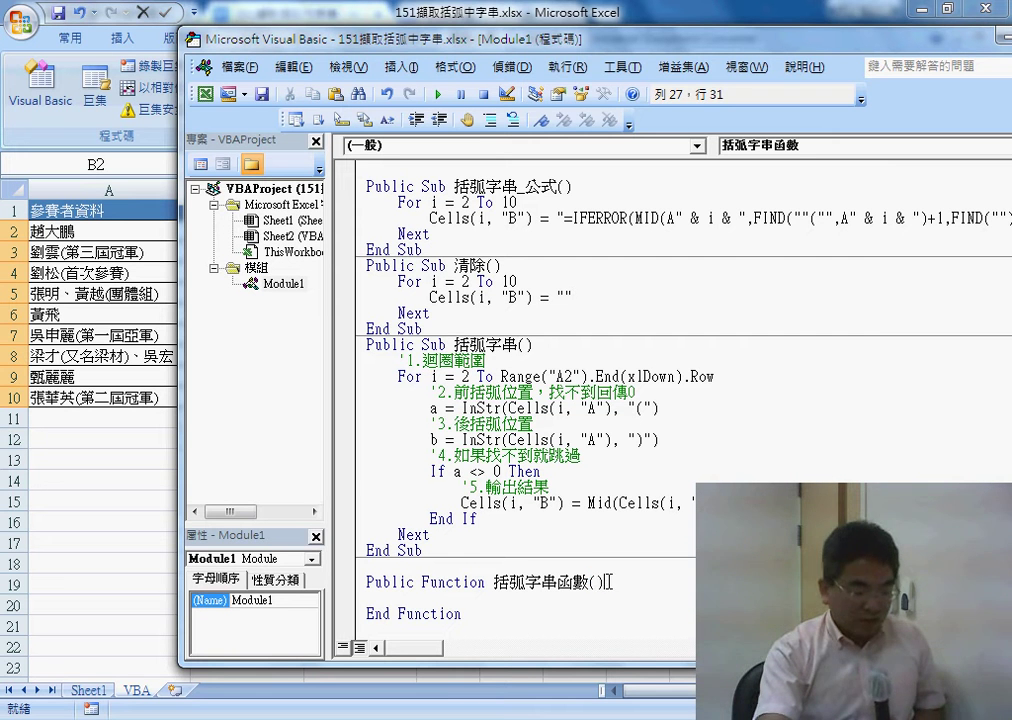
{"action": "type", "text": "(p"}
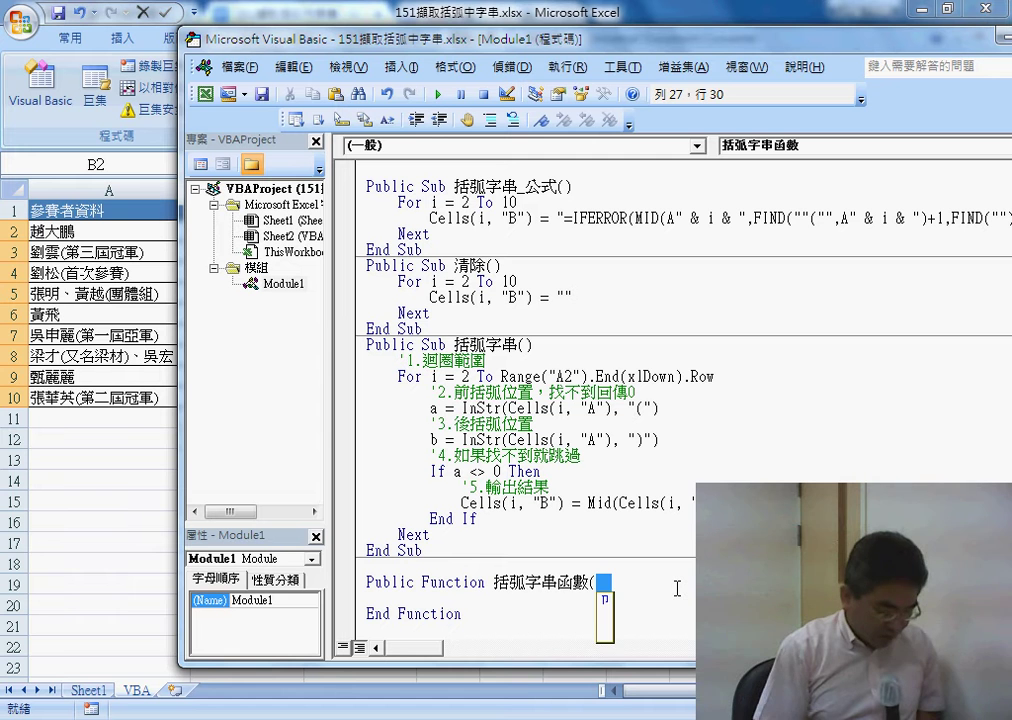
{"action": "key", "text": "space"}
{"action": "type", "text": "xul"}
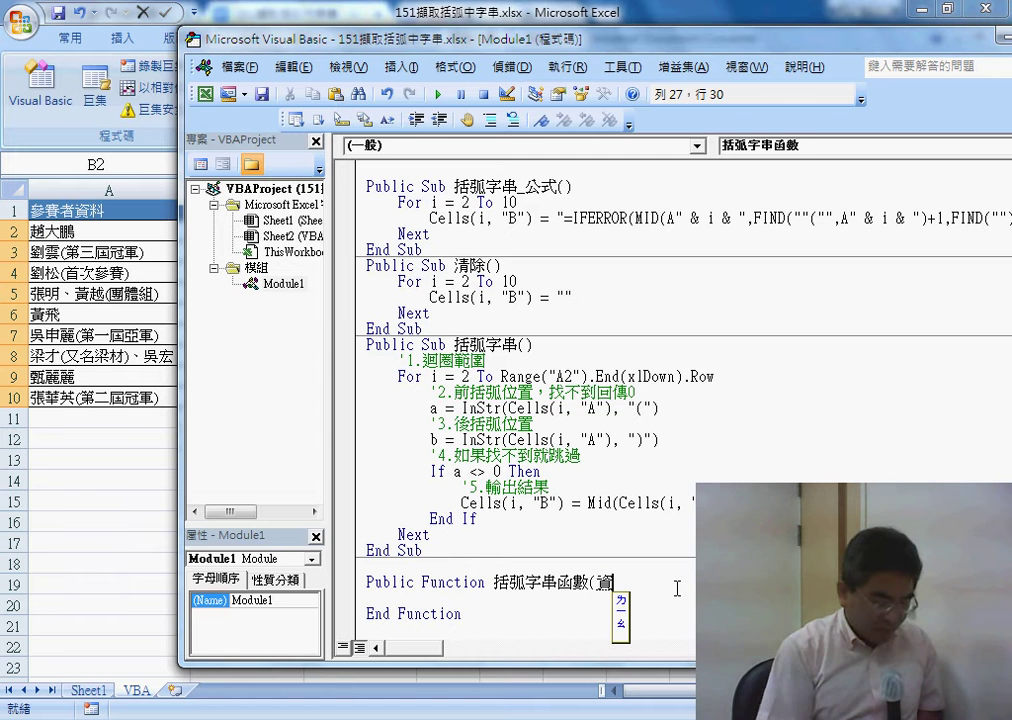
{"action": "type", "text": "4"}
{"action": "key", "text": "Return"}
{"action": "type", "text": ")"}
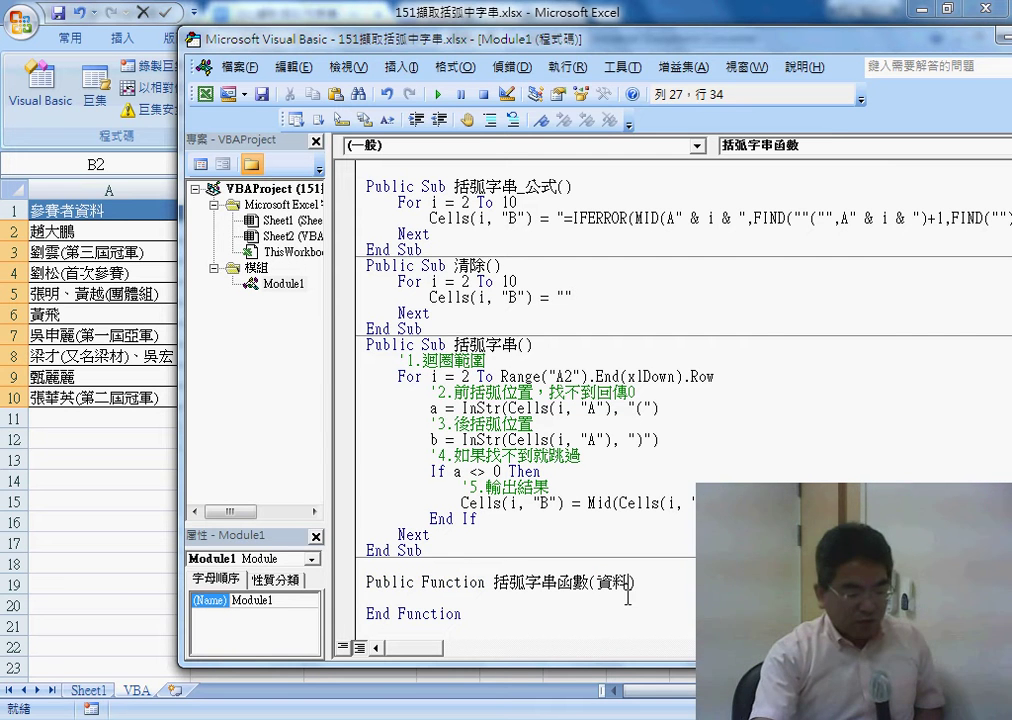
- Annotate on screen that 資料 receives the value from cell A2
{"action": "double_click", "coordinate": [610, 583]}
{"action": "key", "text": "ctrl+c"}
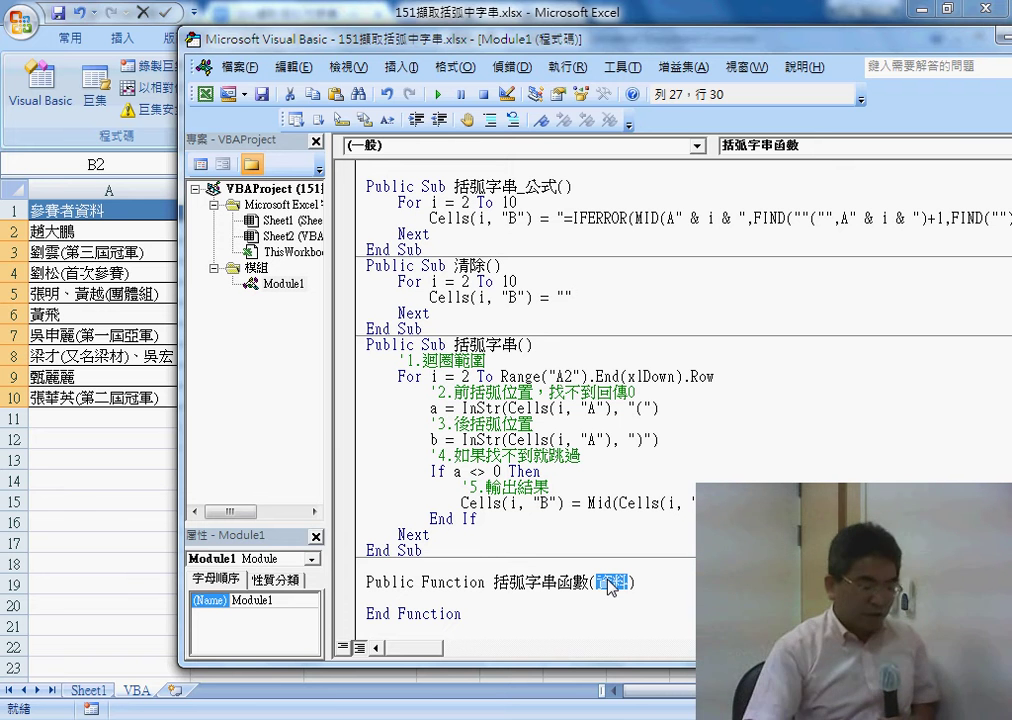
{"action": "mouse_move", "coordinate": [52, 246]}
{"action": "left_mouse_down"}
{"action": "mouse_move", "coordinate": [552, 462]}
{"action": "mouse_move", "coordinate": [610, 598]}
{"action": "mouse_move", "coordinate": [622, 591]}
{"action": "left_mouse_up"}
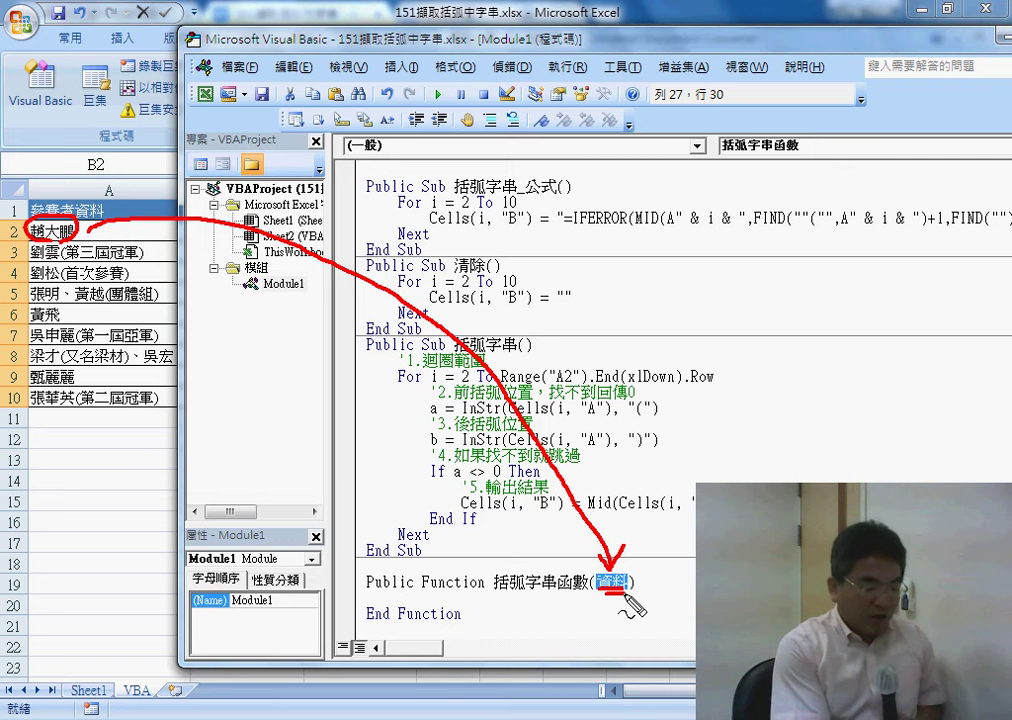
{"action": "key", "text": "Escape"}
- Select the 括弧字串 sub's body lines from the '2. comment through End If
{"action": "left_click", "coordinate": [584, 600]}
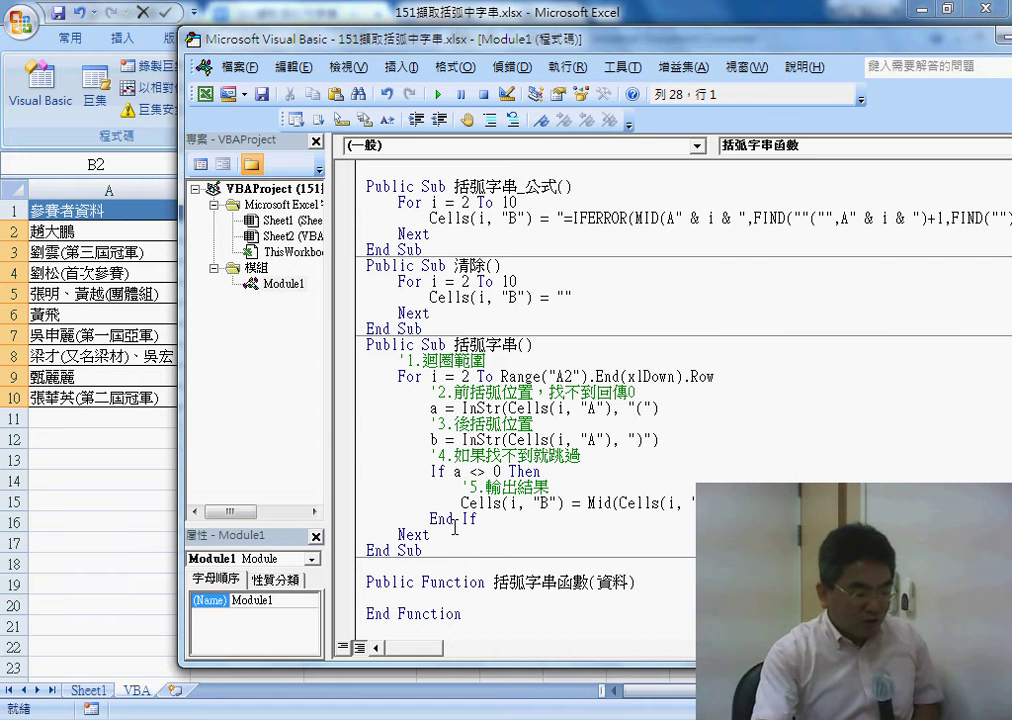
{"action": "left_click", "coordinate": [356, 394]}
{"action": "left_click_drag", "start_coordinate": [352, 401], "coordinate": [358, 522]}
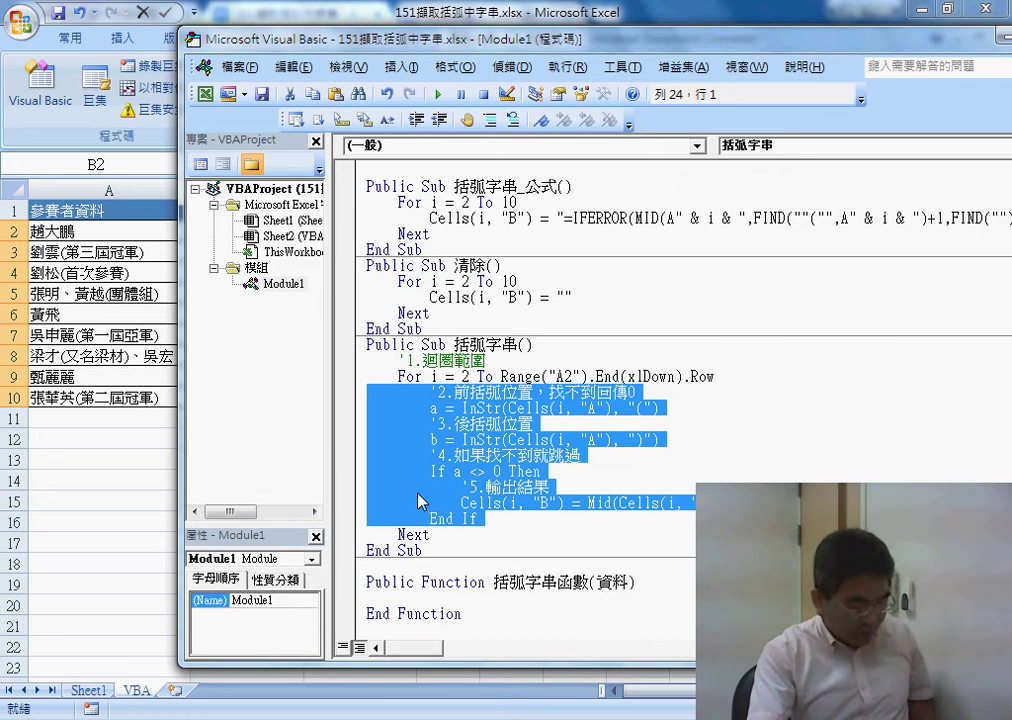
- Paste the copied lines into 括弧字串函數 and remove the blank line before End Function
{"action": "left_click", "coordinate": [415, 597]}
{"action": "key", "text": "ctrl+v"}
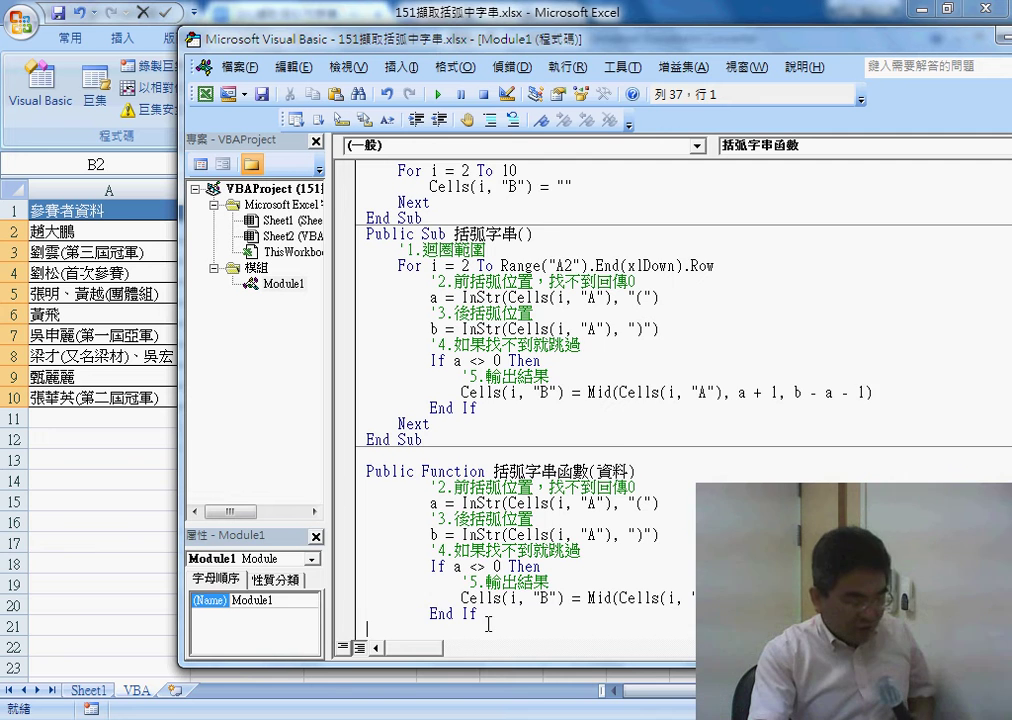
{"action": "scroll", "coordinate": [488, 623], "scroll_direction": "down", "scroll_amount": 1}
{"action": "left_click", "coordinate": [496, 583]}
{"action": "key", "text": "Delete"}
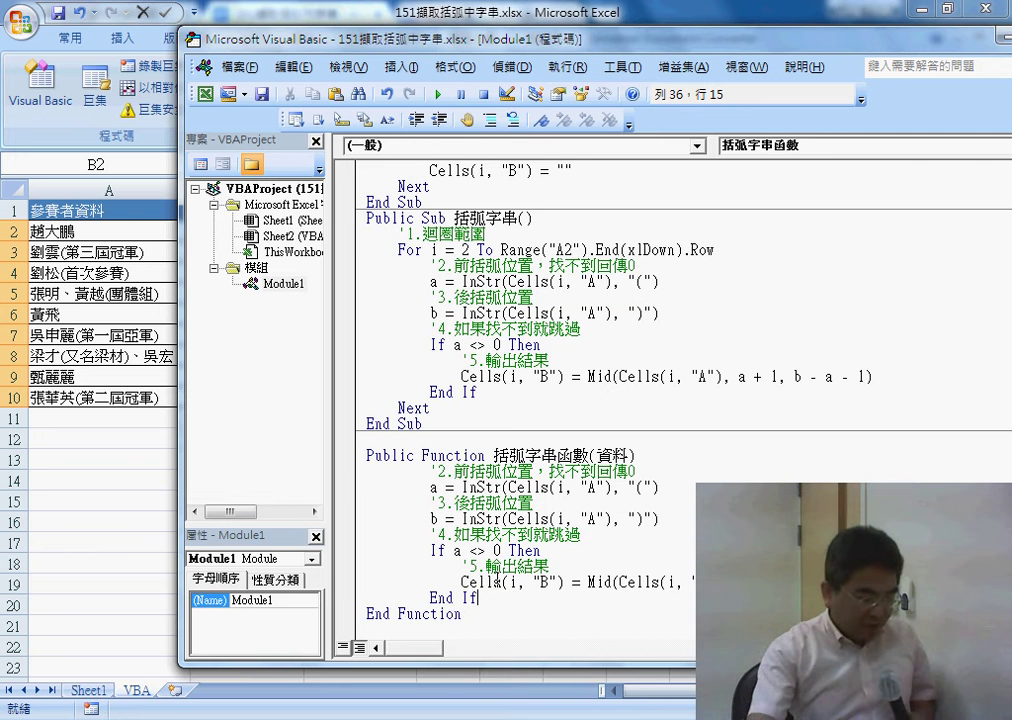
- Outdent the pasted body one level and select Cells(i, "A") in the first InStr call
{"action": "left_click_drag", "start_coordinate": [479, 598], "coordinate": [356, 472]}
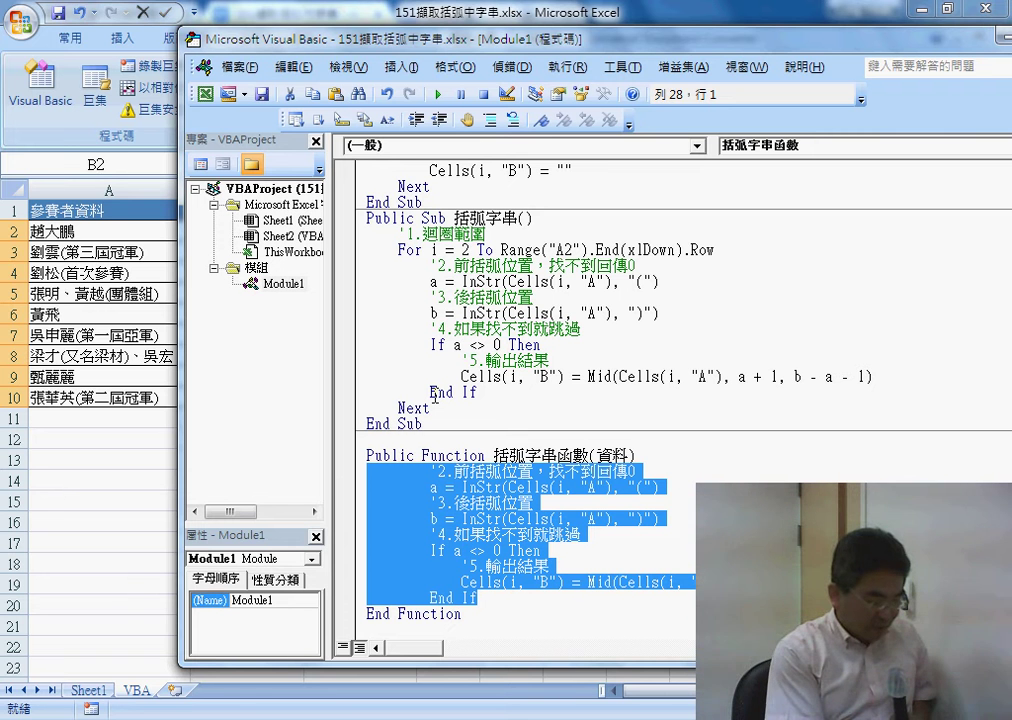
{"action": "key", "text": "shift+Tab"}
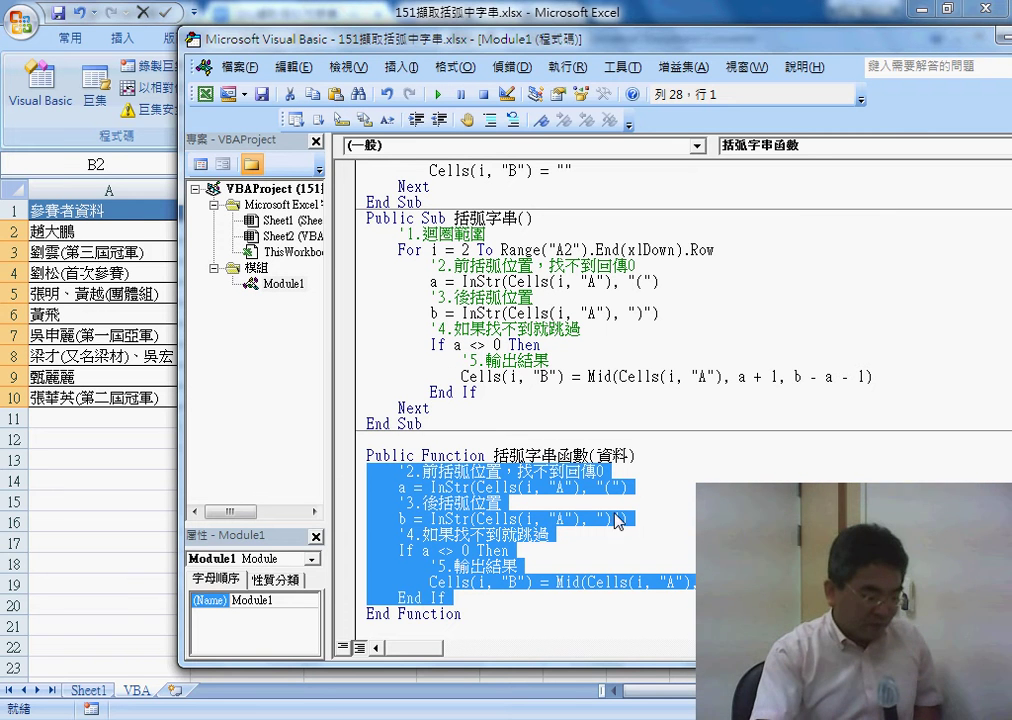
{"action": "key", "text": "Left"}
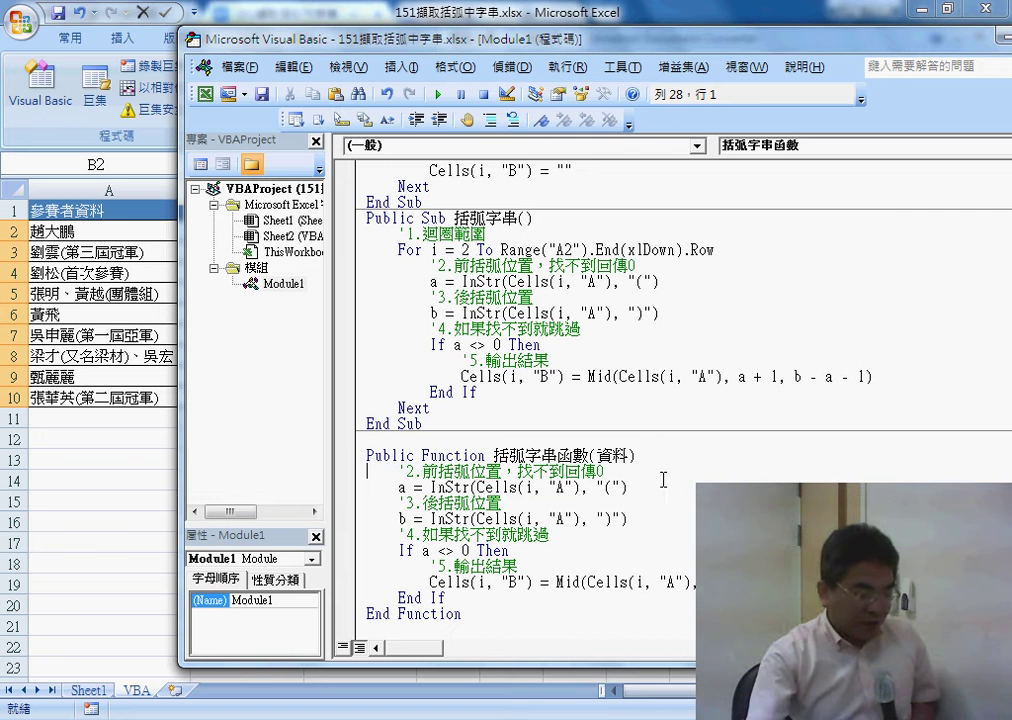
{"action": "left_click_drag", "start_coordinate": [580, 488], "coordinate": [477, 488]}
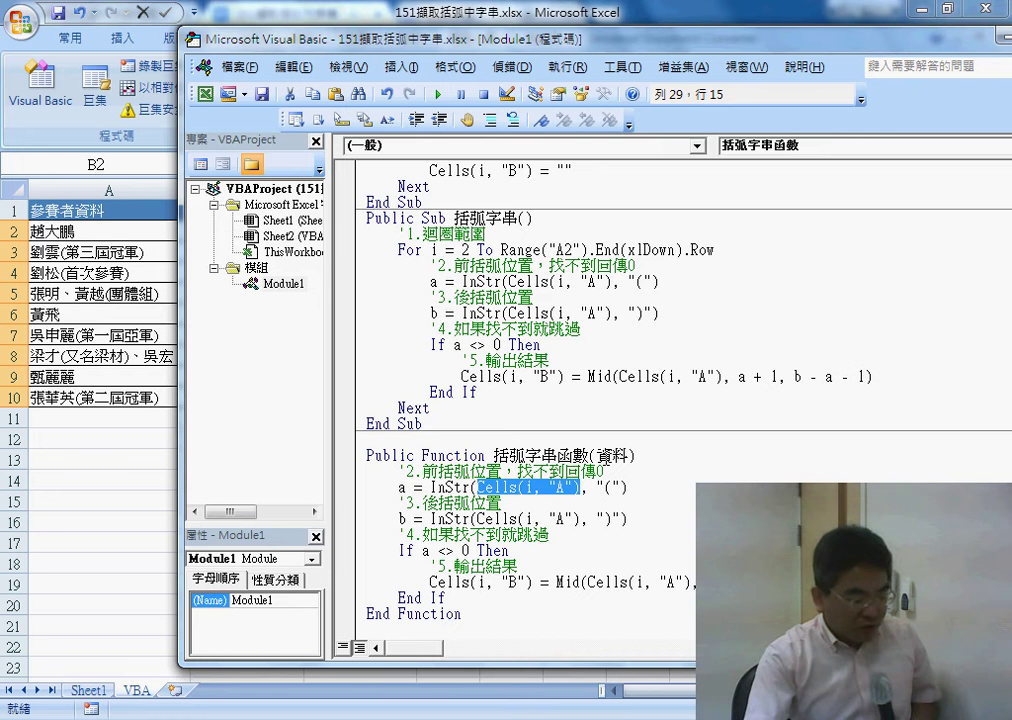
- Replace the three Cells(i, "A") references in both InStr calls and Mid with 資料
{"action": "double_click", "coordinate": [612, 455]}
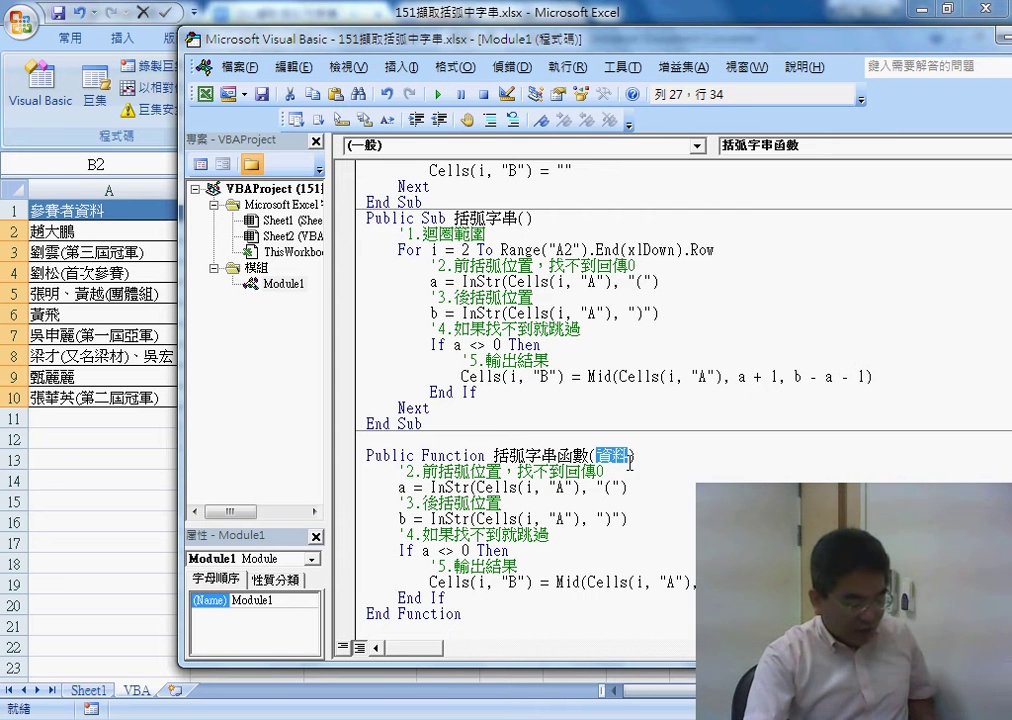
{"action": "left_click_drag", "start_coordinate": [581, 488], "coordinate": [477, 488]}
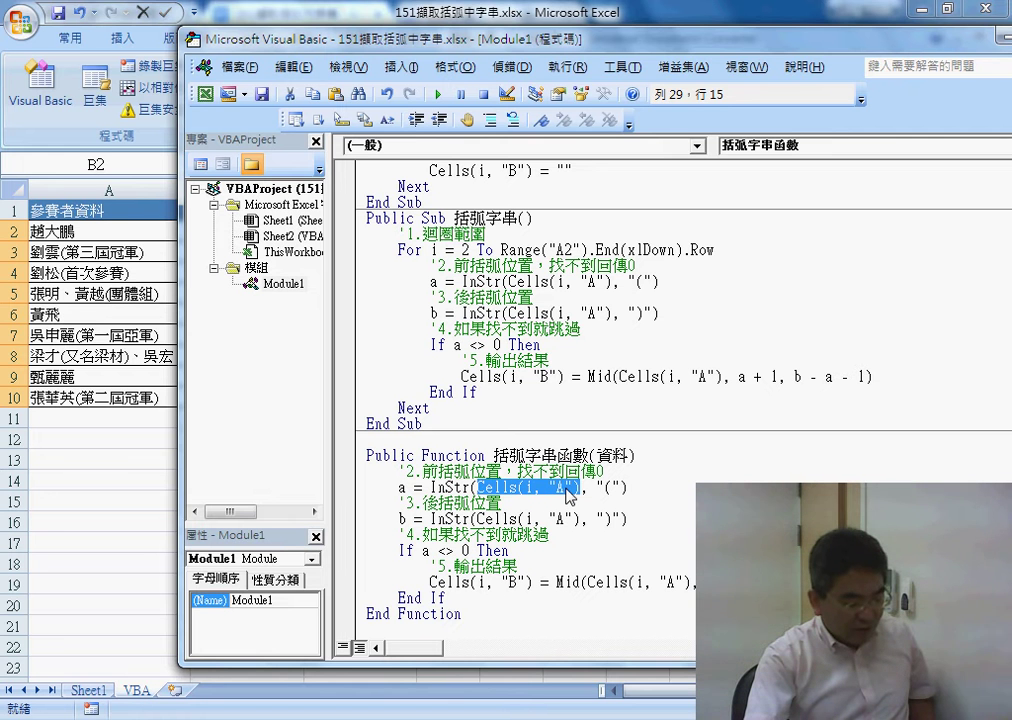
{"action": "key", "text": "ctrl+v"}
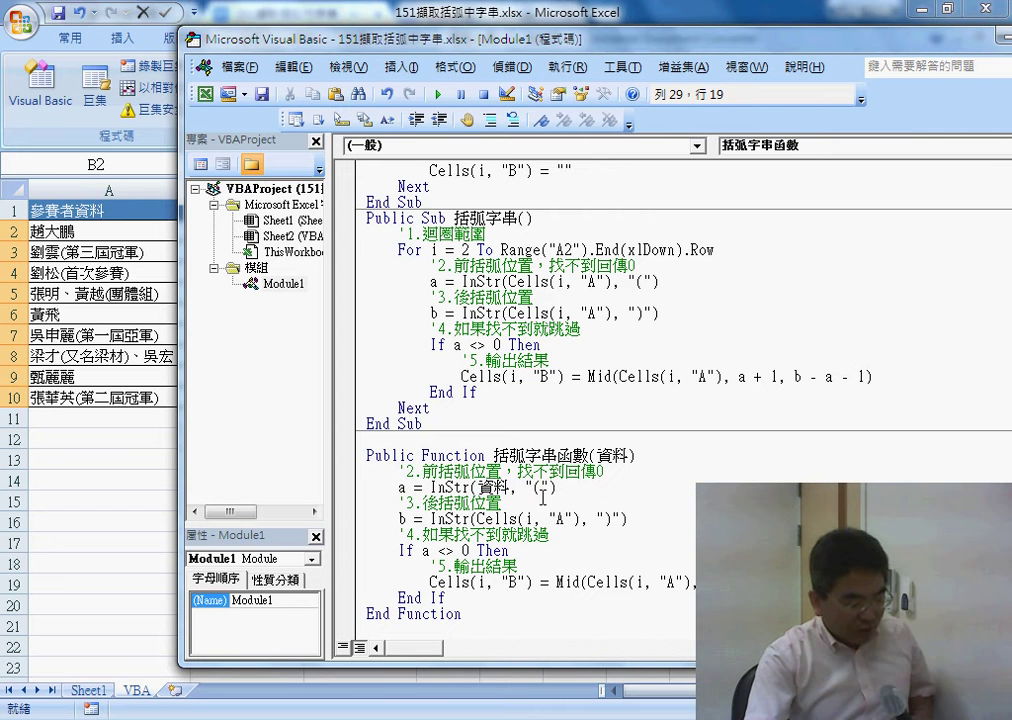
{"action": "left_click_drag", "start_coordinate": [579, 519], "coordinate": [477, 519]}
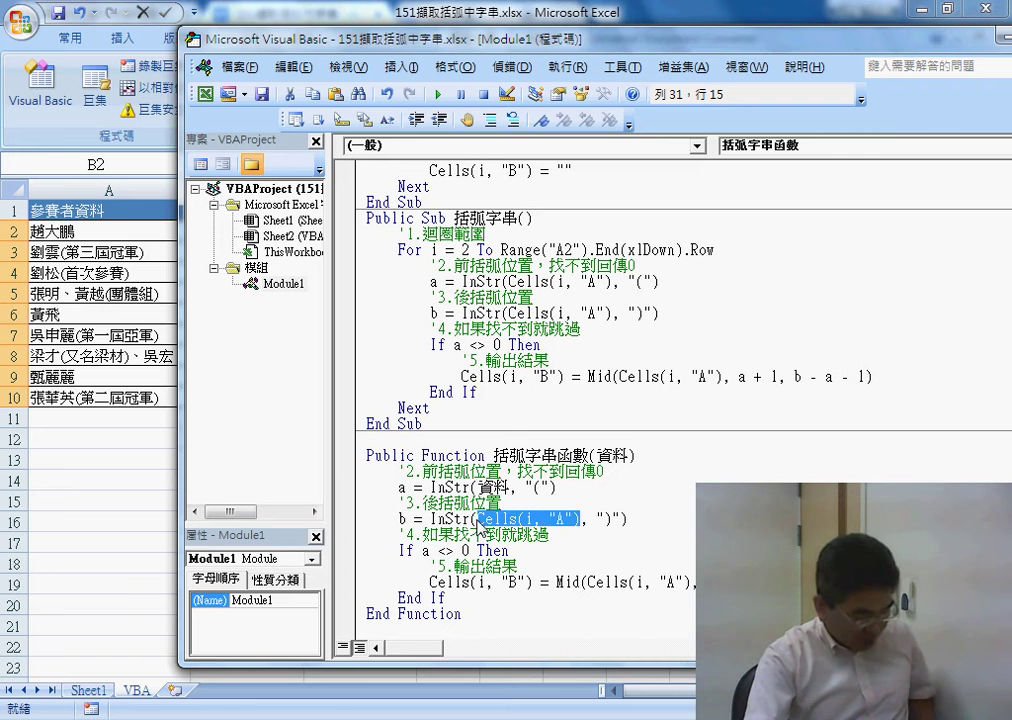
{"action": "key", "text": "ctrl+v"}
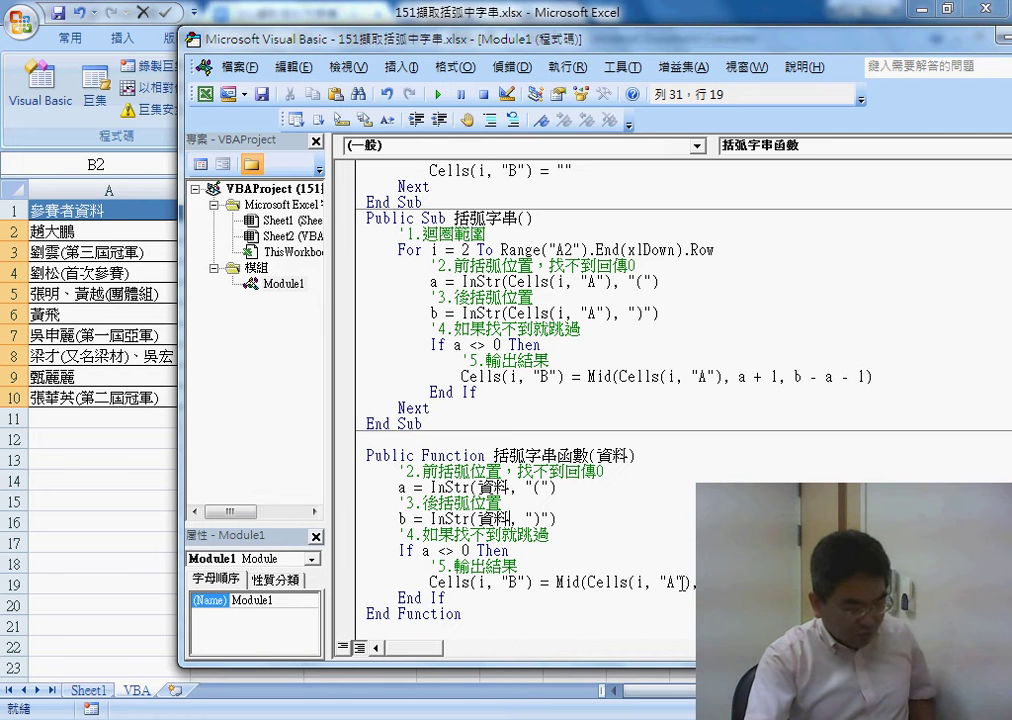
{"action": "left_click_drag", "start_coordinate": [689, 583], "coordinate": [591, 583]}
{"action": "type", "text": "資料"}
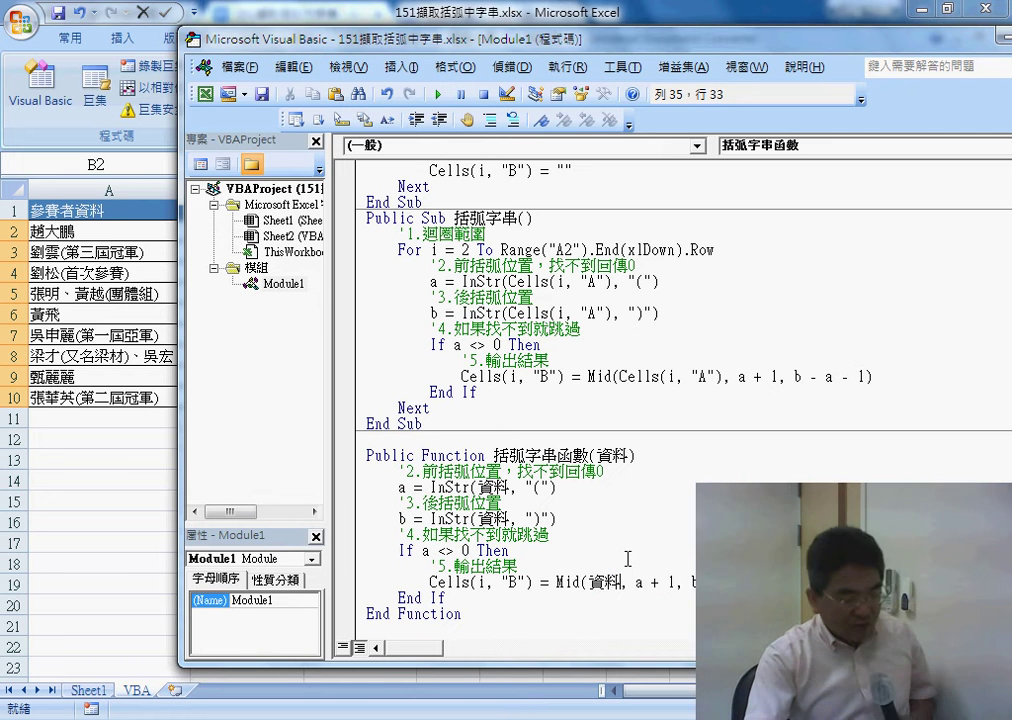
- Review the 資料 parameter in the header and the Mid extraction line
{"action": "double_click", "coordinate": [611, 457]}
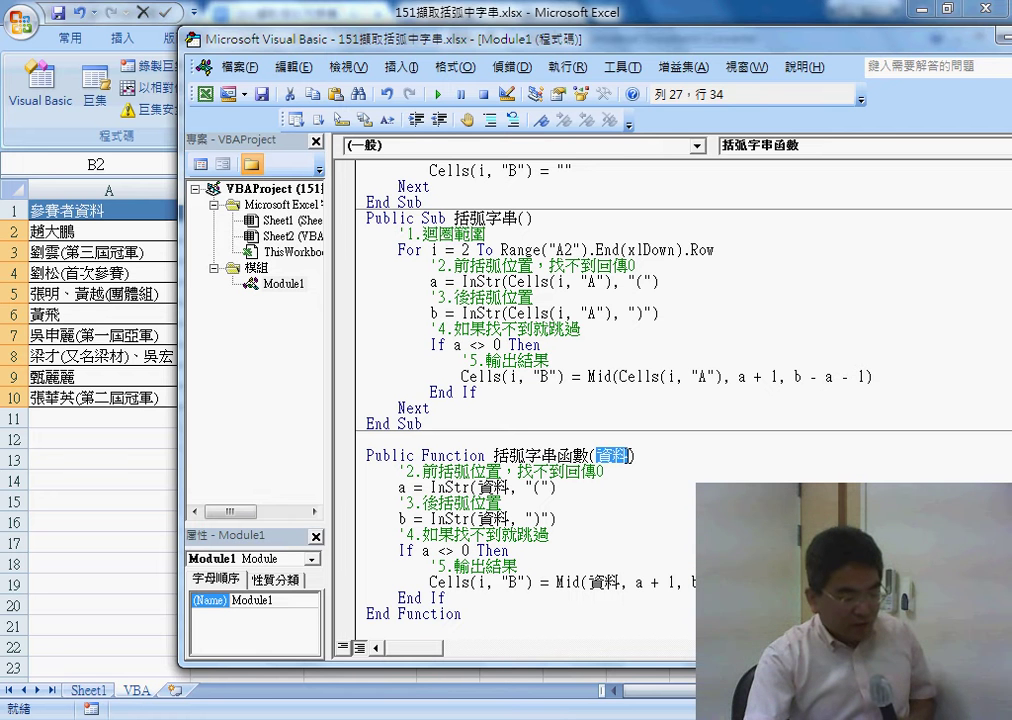
{"action": "left_click", "coordinate": [496, 487]}
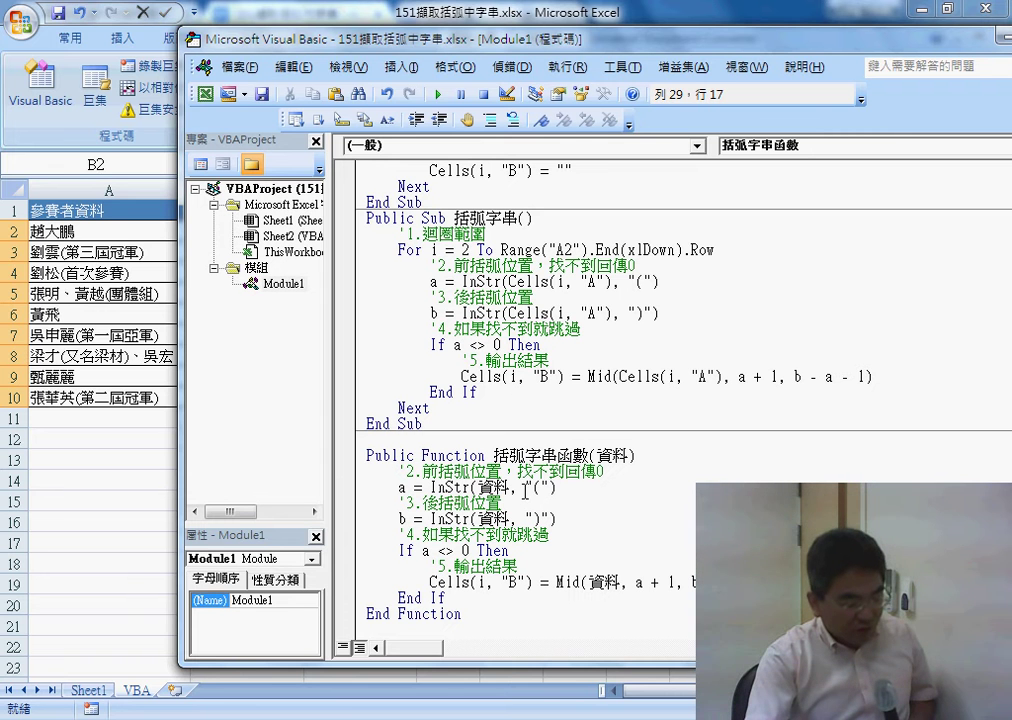
{"action": "key", "text": "Down"}
{"action": "key", "text": "Down"}
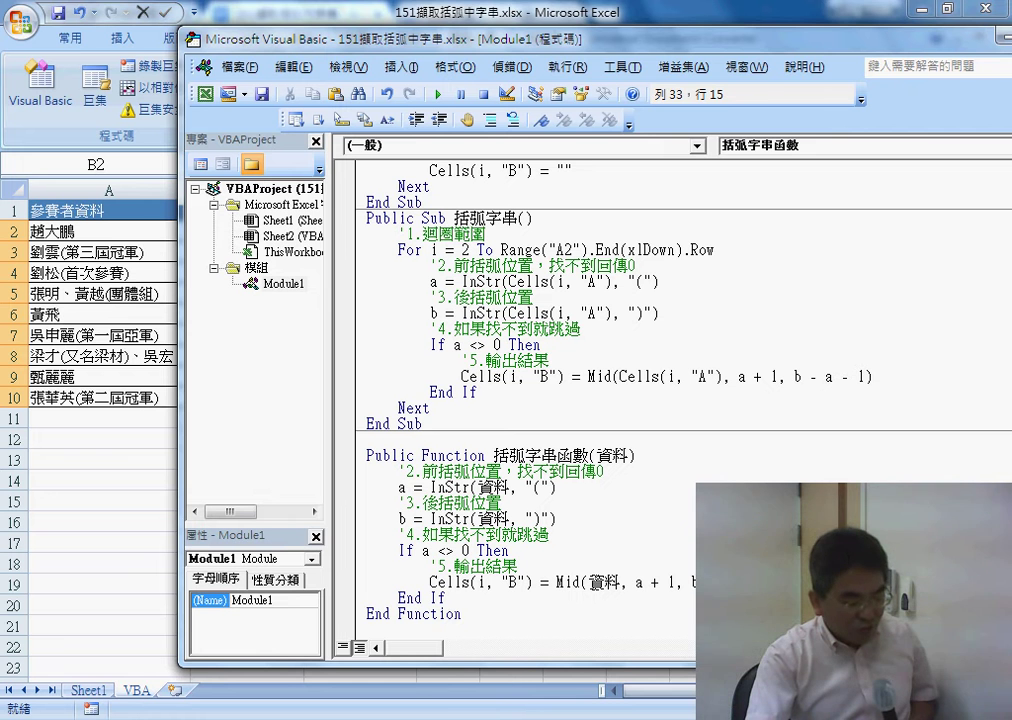
{"action": "left_click_drag", "start_coordinate": [557, 581], "coordinate": [745, 581]}
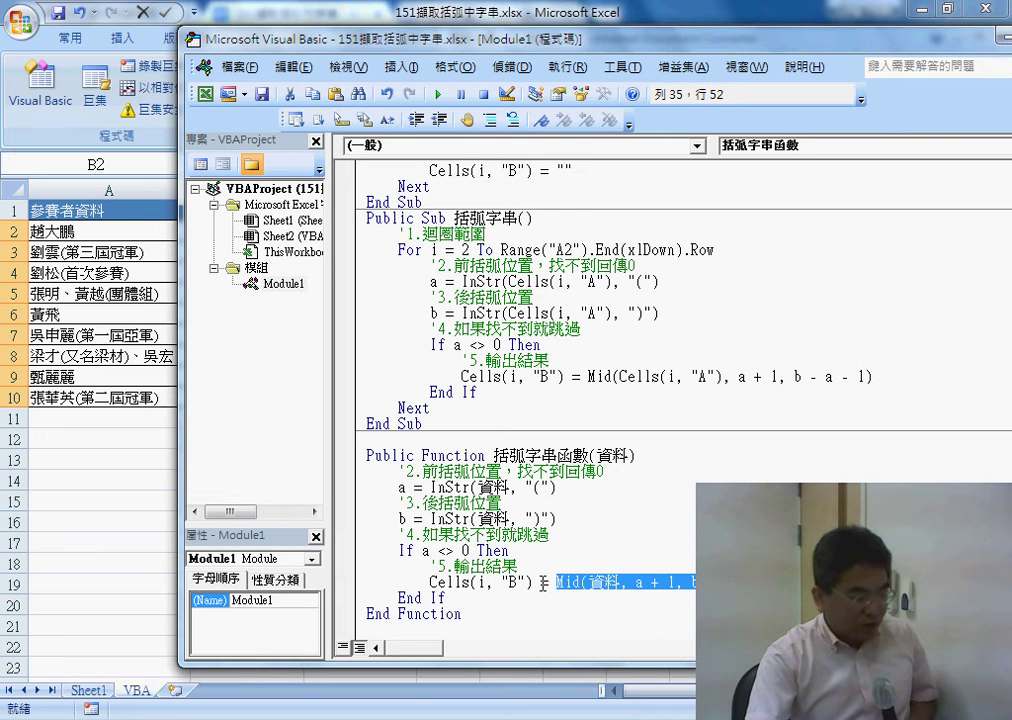
- Narrow the code window and replace Cells(i, "B") with 括弧字串函數 on the Mid result line
{"action": "left_click_drag", "start_coordinate": [176, 187], "coordinate": [288, 190]}
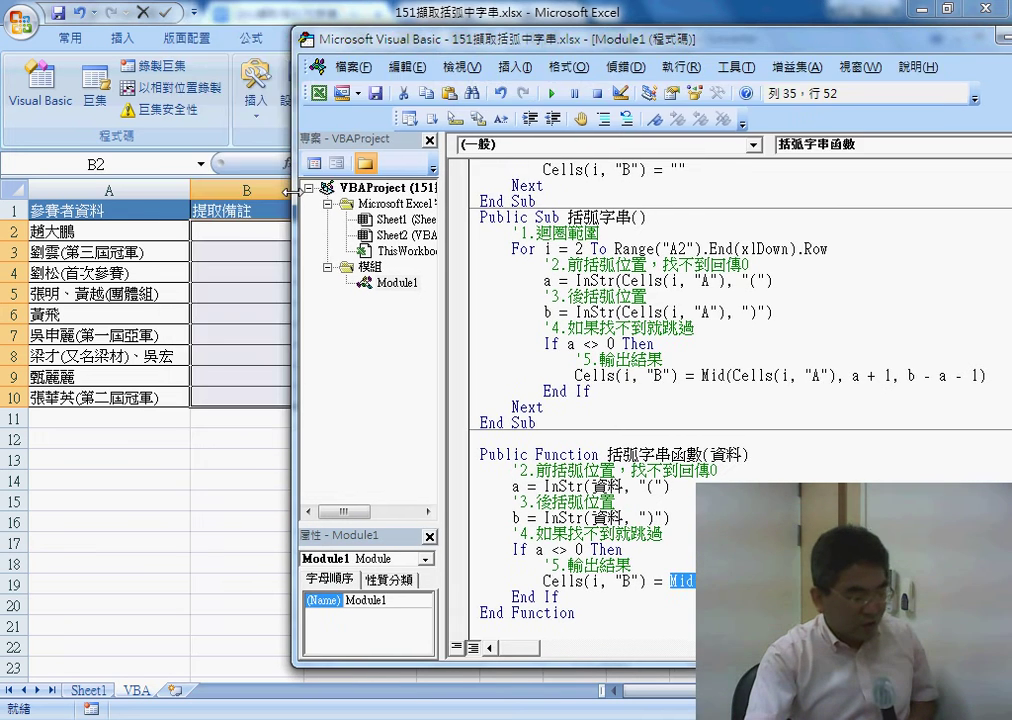
{"action": "left_click_drag", "start_coordinate": [648, 581], "coordinate": [540, 580]}
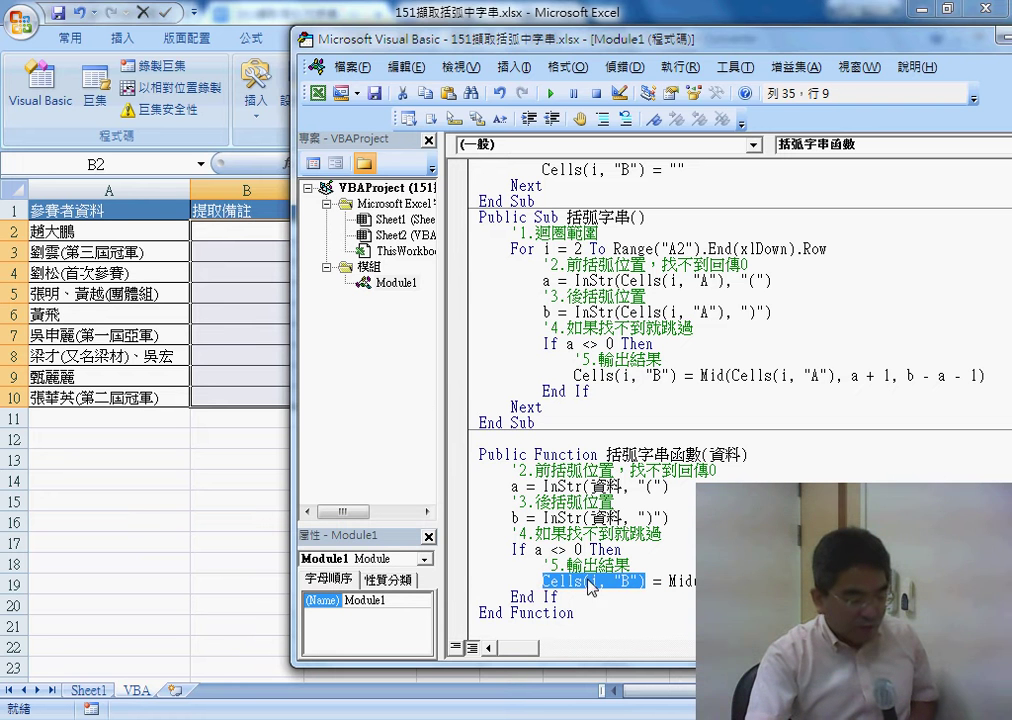
{"action": "left_click_drag", "start_coordinate": [606, 454], "coordinate": [703, 454]}
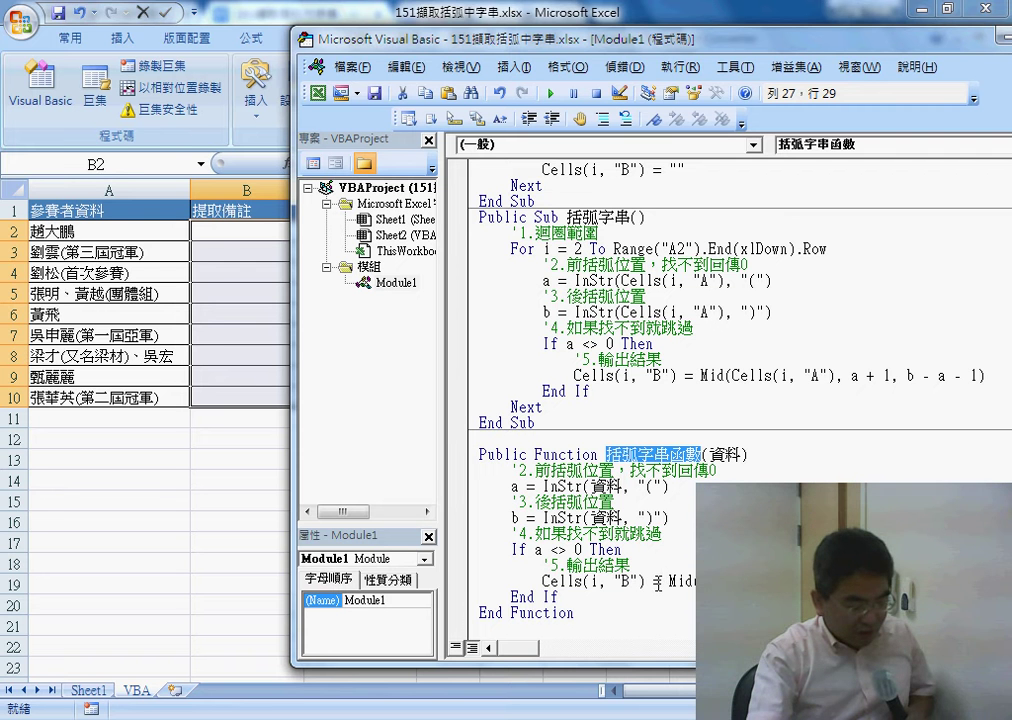
{"action": "left_click_drag", "start_coordinate": [648, 581], "coordinate": [543, 582]}
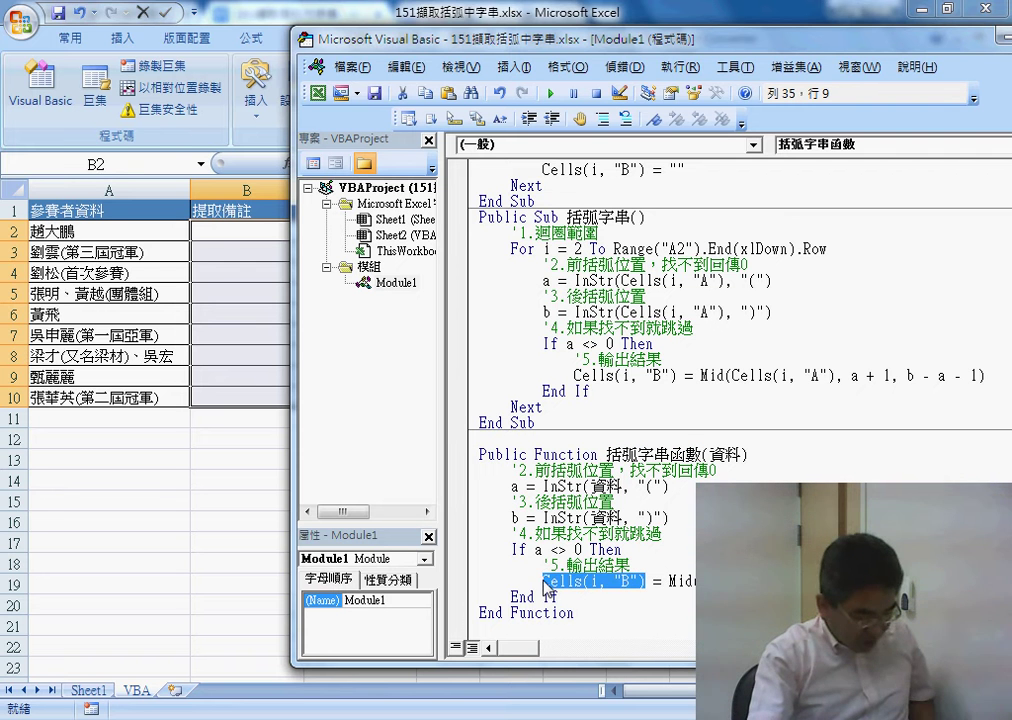
{"action": "type", "text": "括弧字串函數 = Mid("}
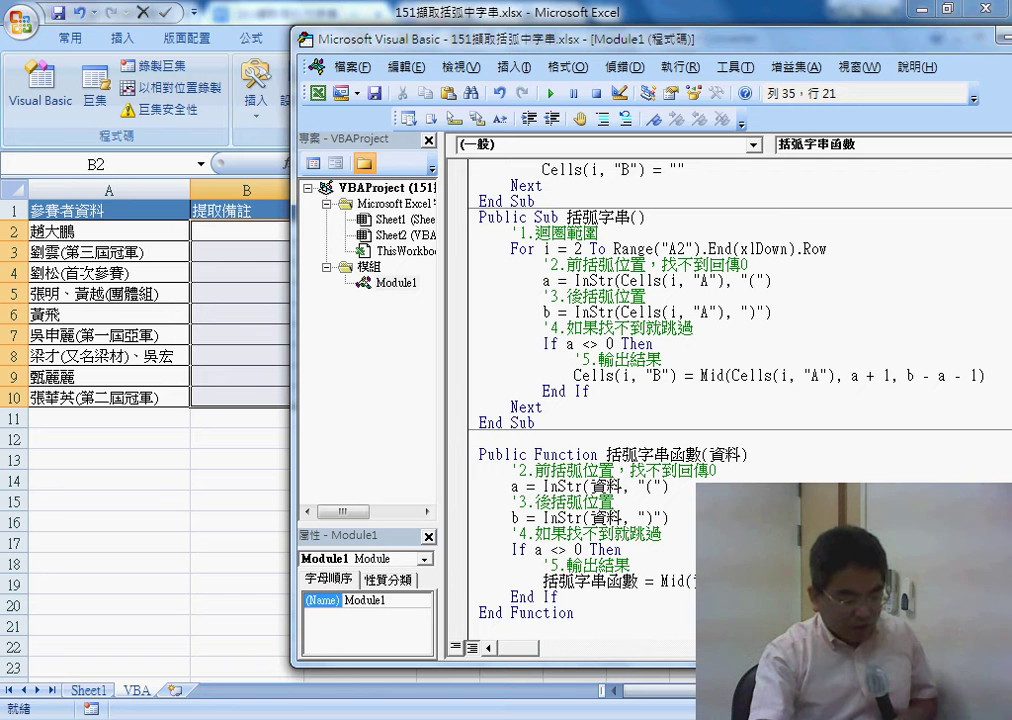
{"action": "left_click_drag", "start_coordinate": [760, 581], "coordinate": [543, 581]}
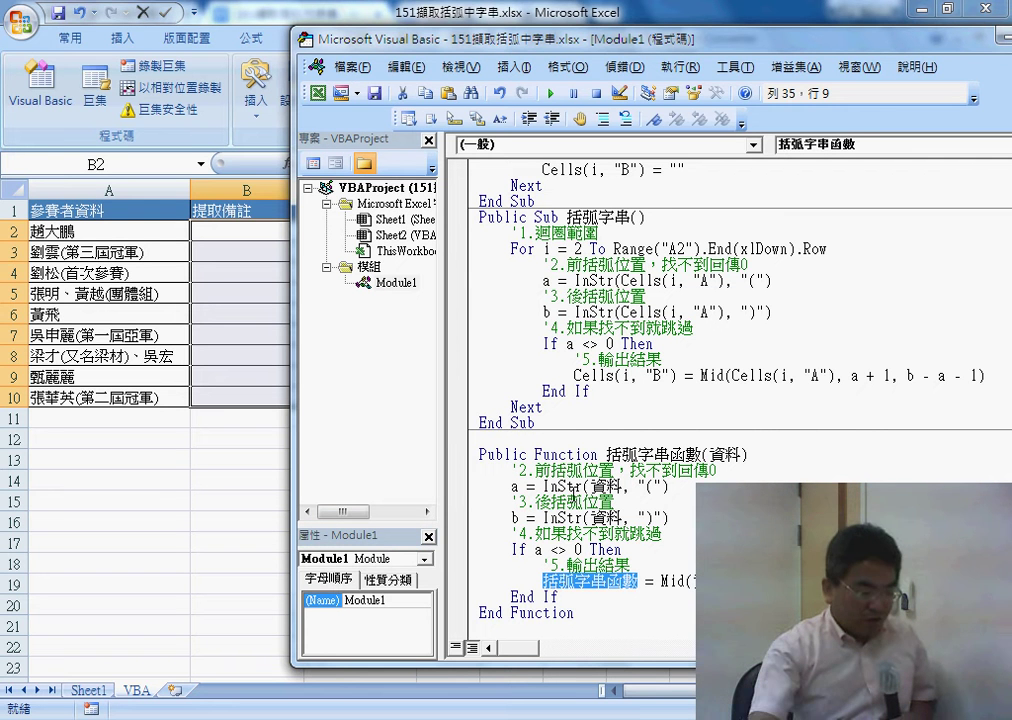
- Annotate the macro's For loop, If block and B2 fill-down with ink, then clear it
{"action": "mouse_move", "coordinate": [603, 400]}
{"action": "left_mouse_down"}
{"action": "mouse_move", "coordinate": [800, 270]}
{"action": "mouse_move", "coordinate": [600, 395]}
{"action": "left_mouse_up"}
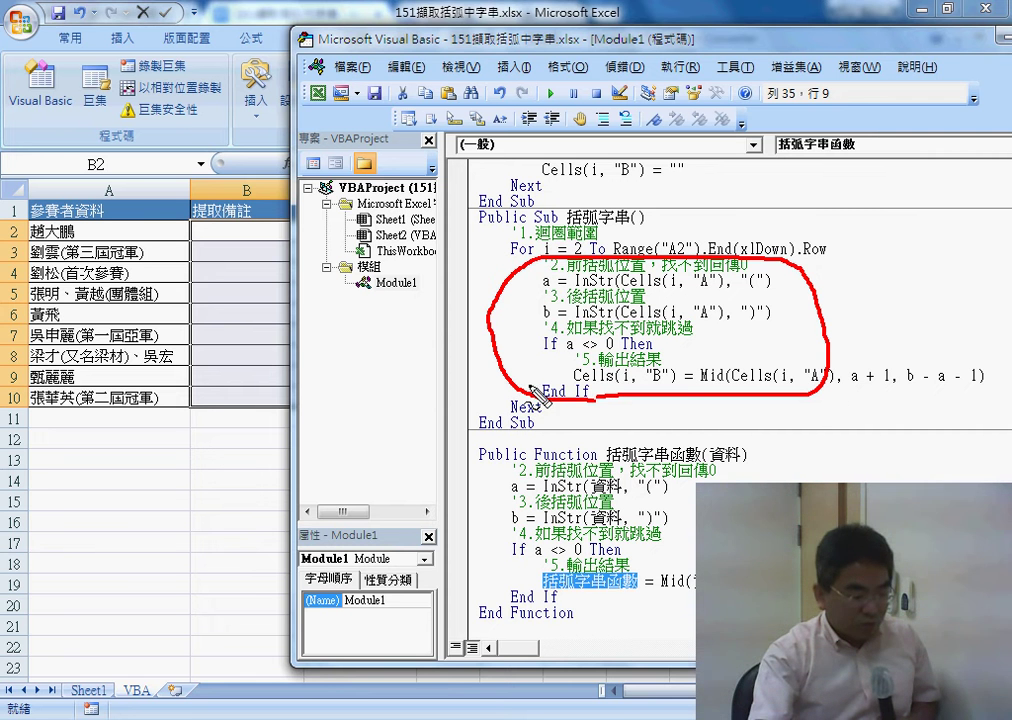
{"action": "left_click_drag", "start_coordinate": [472, 258], "coordinate": [820, 258]}
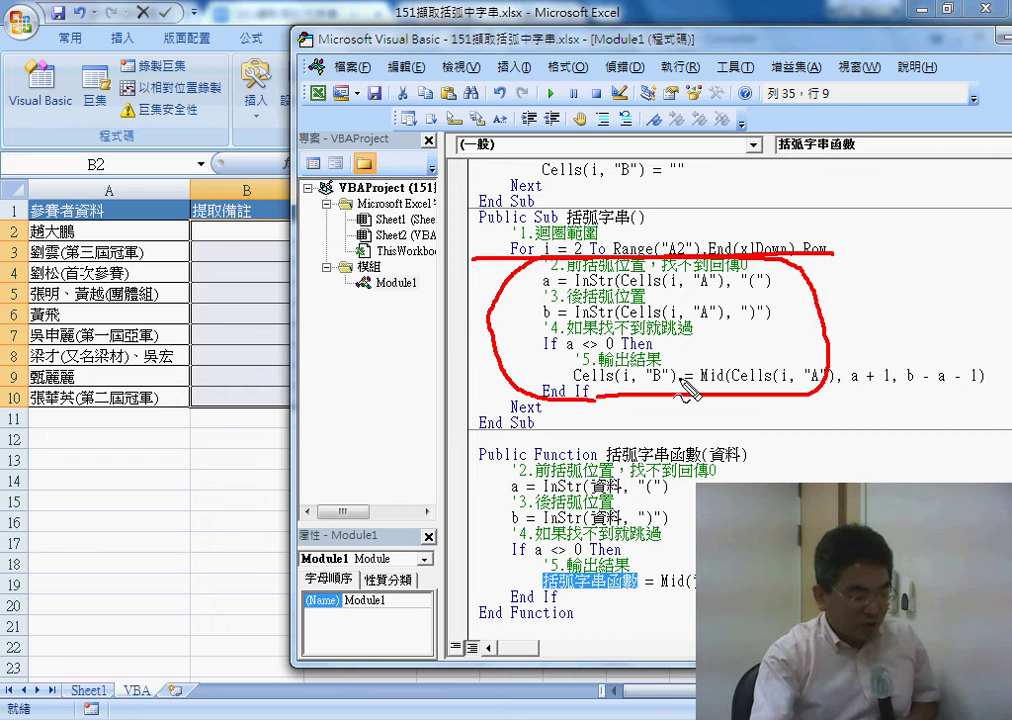
{"action": "left_click_drag", "start_coordinate": [478, 401], "coordinate": [648, 400]}
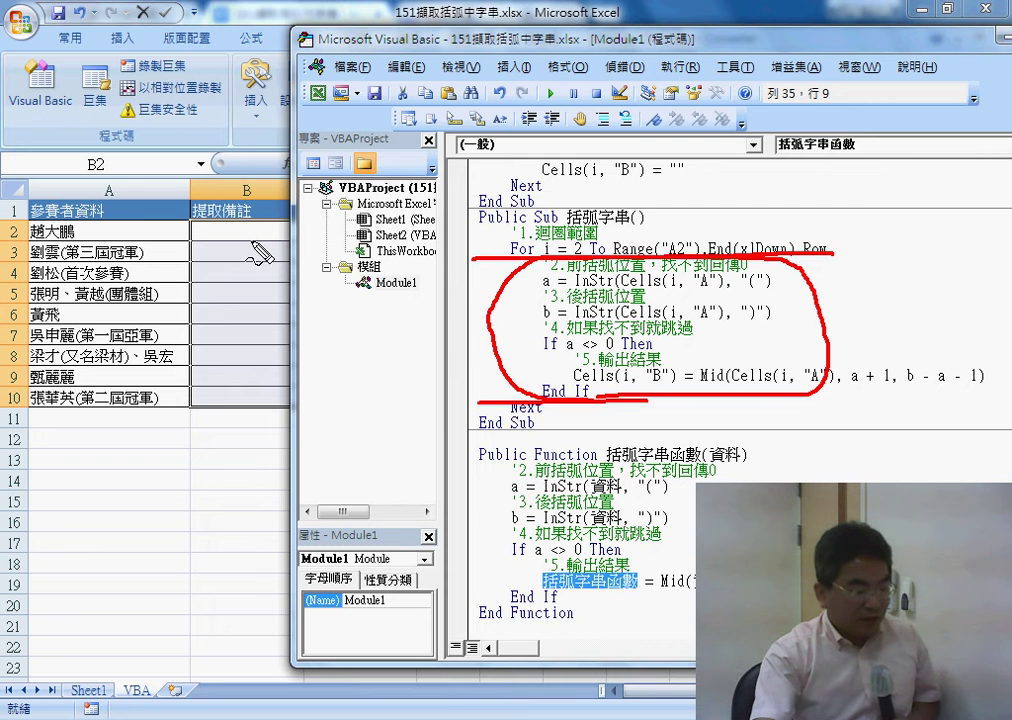
{"action": "mouse_move", "coordinate": [258, 228]}
{"action": "left_mouse_down"}
{"action": "mouse_move", "coordinate": [278, 305]}
{"action": "mouse_move", "coordinate": [291, 295]}
{"action": "left_mouse_up"}
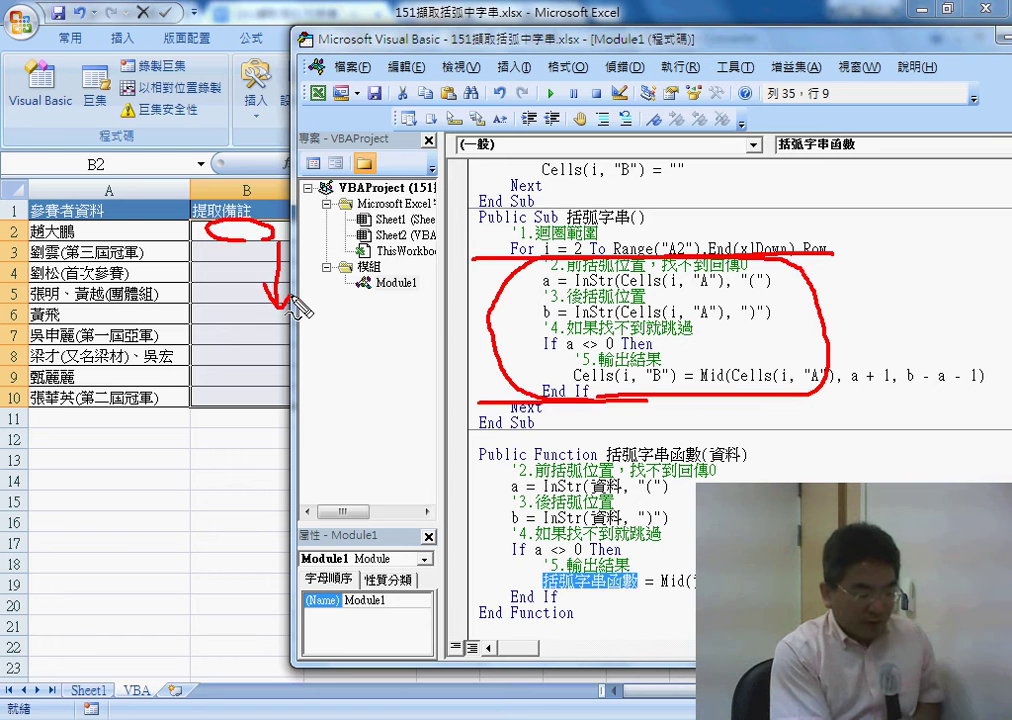
{"action": "key", "text": "Escape"}
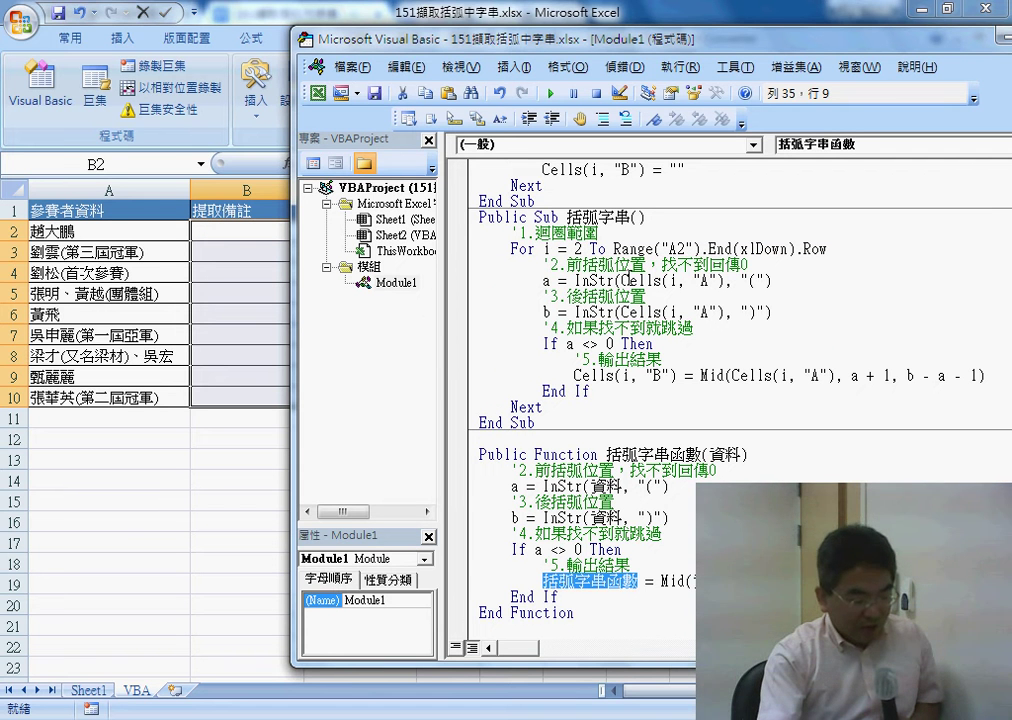
- Compare the function header with the macro's Cells(i, "B") output, then return to the worksheet
{"action": "left_click_drag", "start_coordinate": [708, 455], "coordinate": [724, 455]}
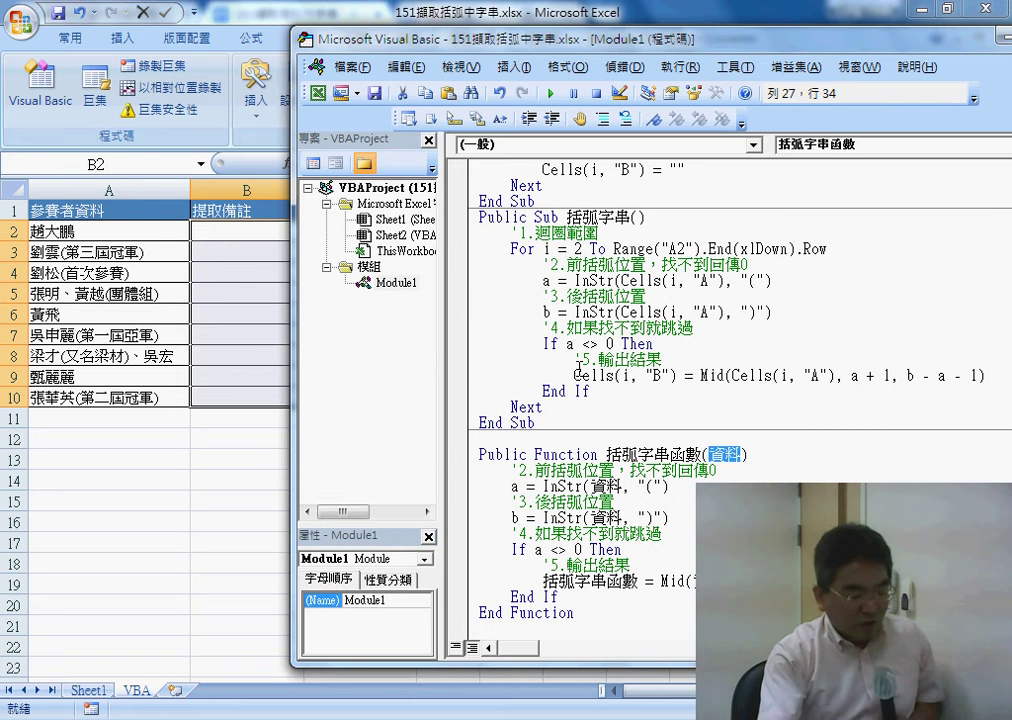
{"action": "left_click_drag", "start_coordinate": [575, 375], "coordinate": [676, 376]}
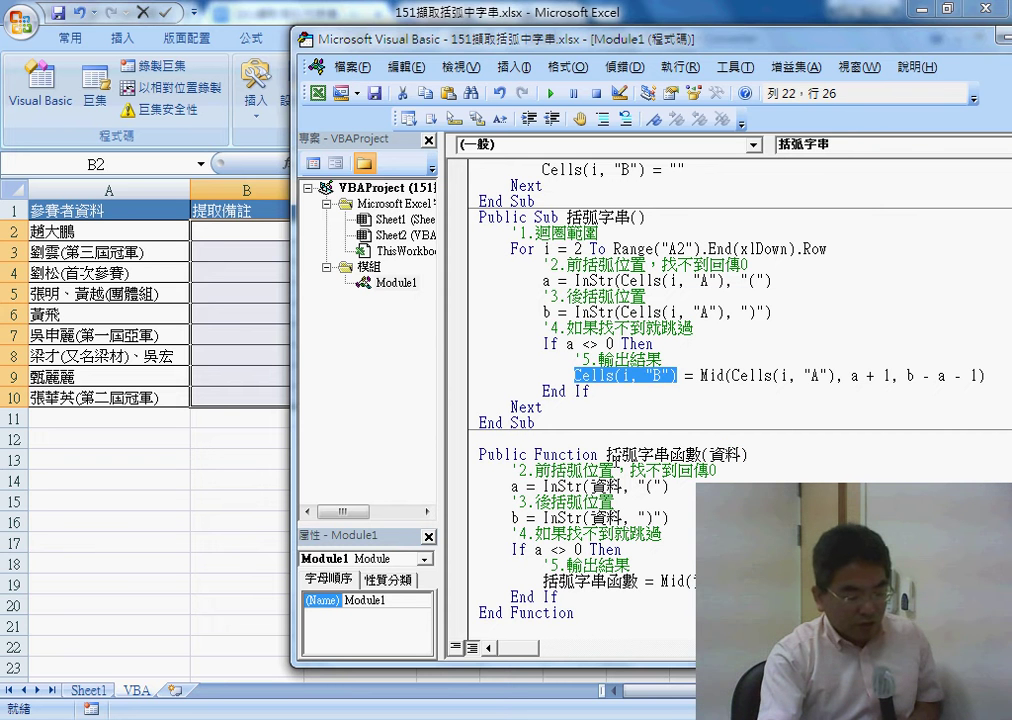
{"action": "left_click_drag", "start_coordinate": [606, 454], "coordinate": [698, 455]}
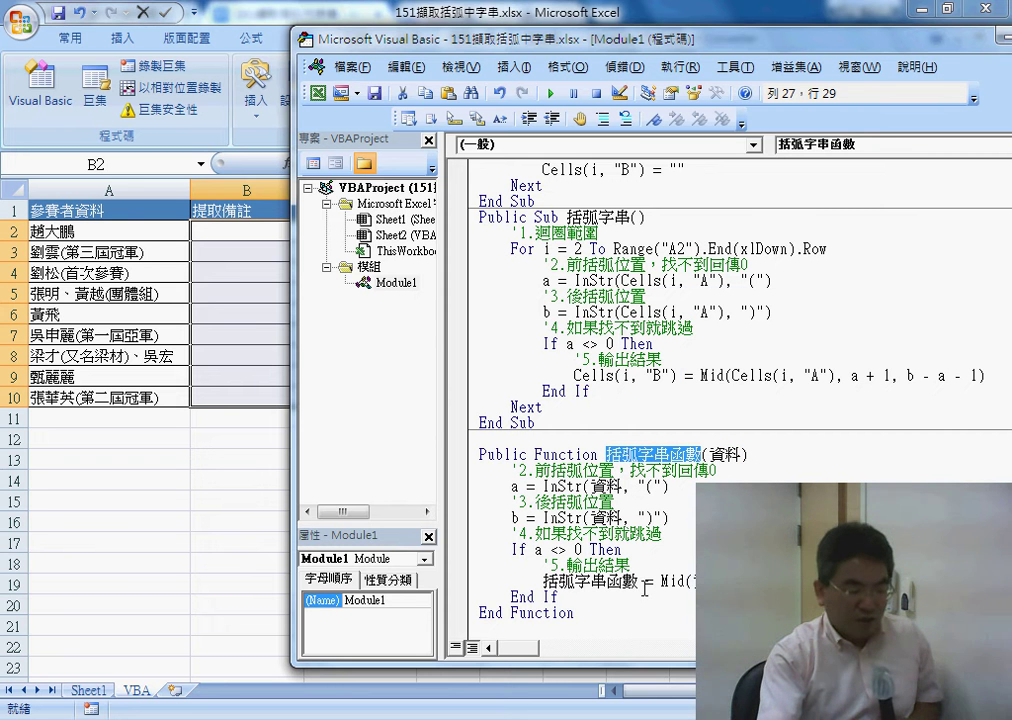
{"action": "left_click", "coordinate": [685, 581]}
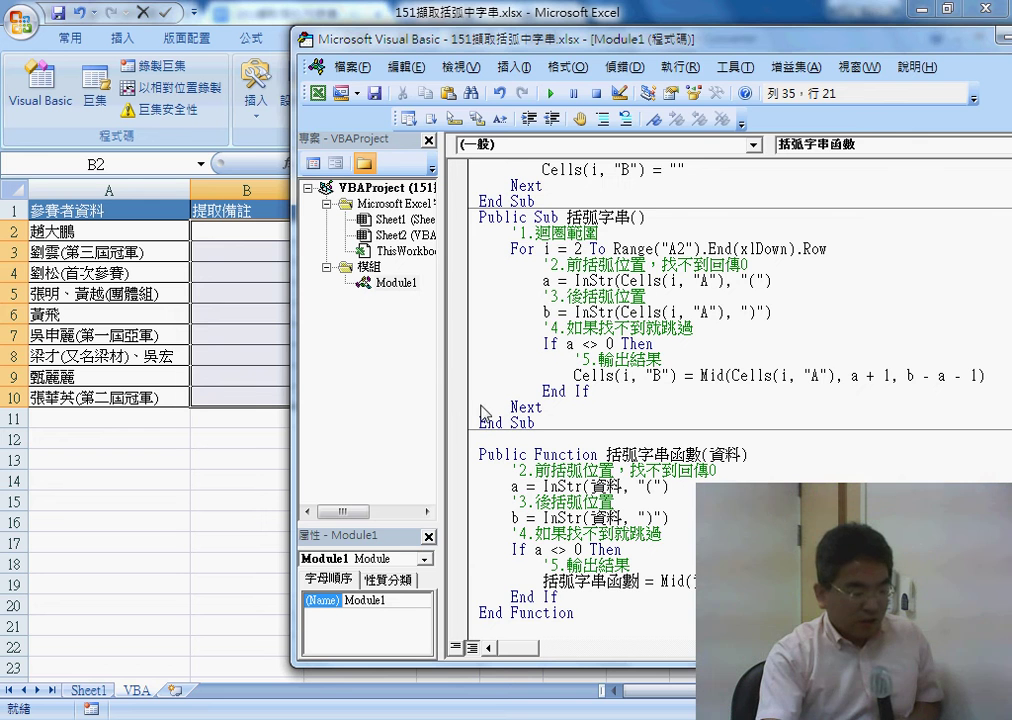
{"action": "left_click", "coordinate": [258, 230]}
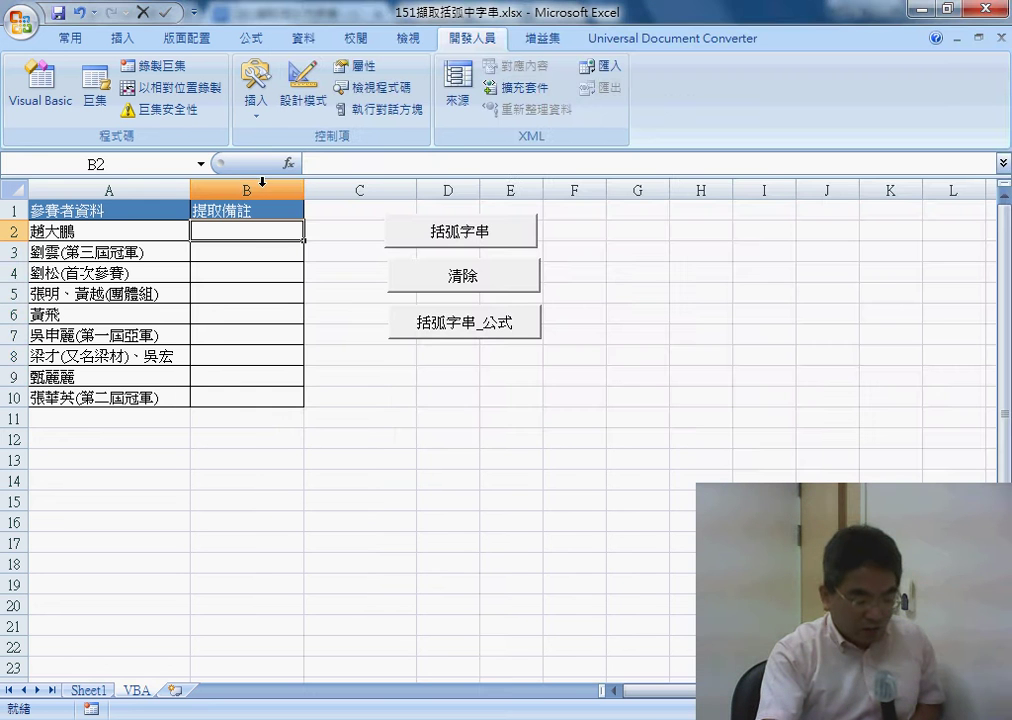
- Enter =括弧字串函數(A2) in cell B2 through the Insert Function dialog
{"action": "left_click", "coordinate": [288, 163]}
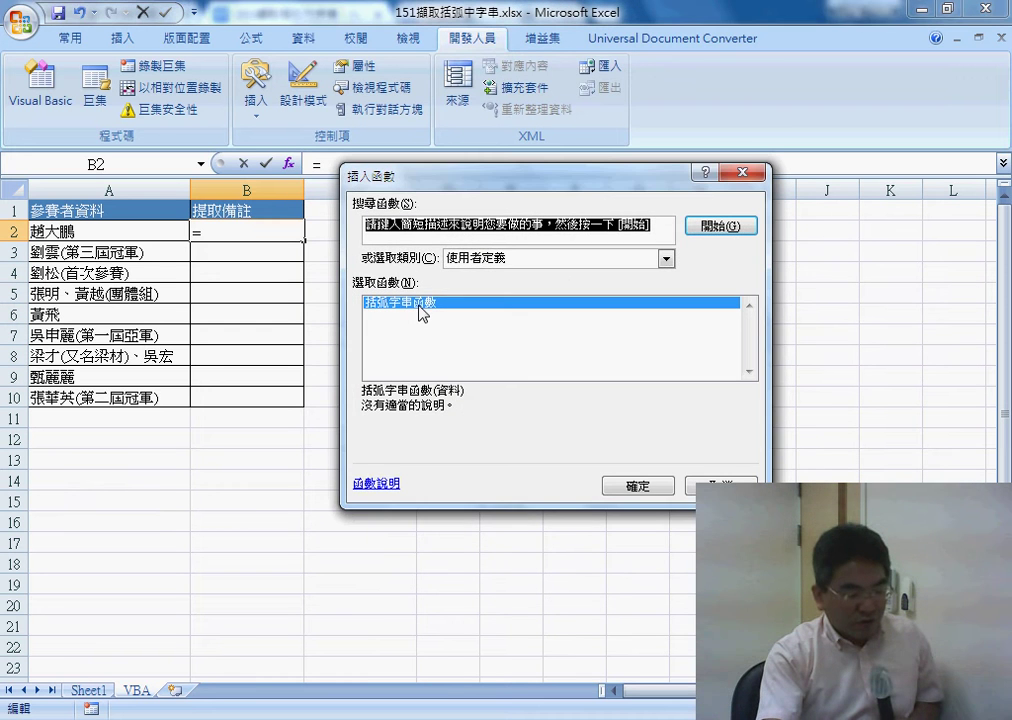
{"action": "left_click", "coordinate": [645, 487]}
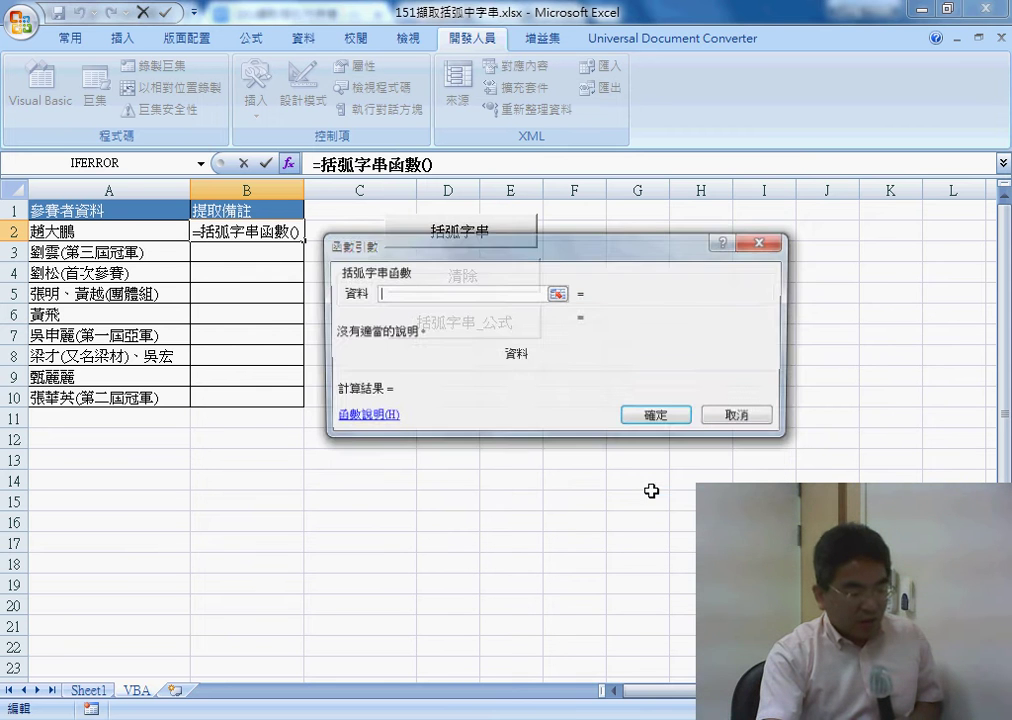
{"action": "left_click_drag", "start_coordinate": [552, 260], "coordinate": [694, 253]}
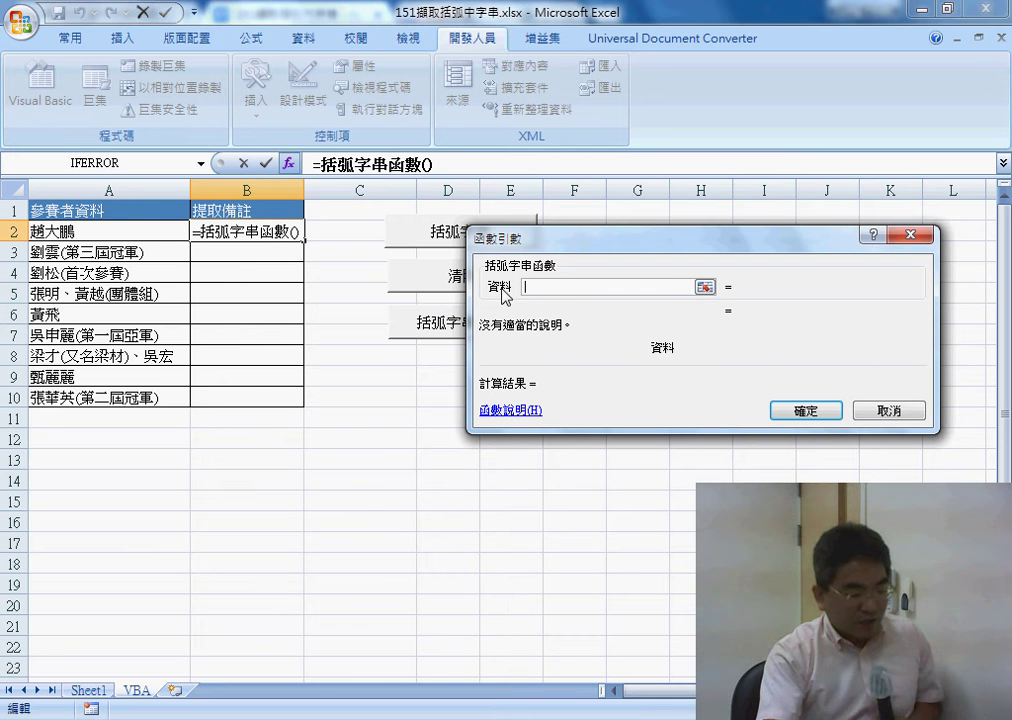
{"action": "left_click", "coordinate": [131, 231]}
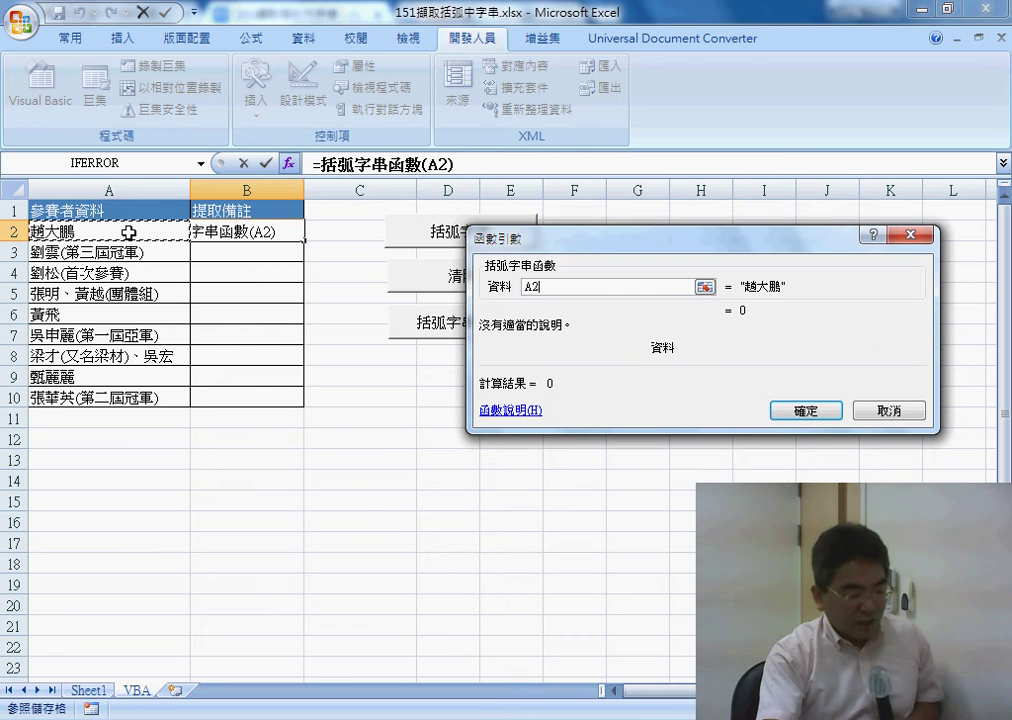
{"action": "left_click", "coordinate": [798, 410]}
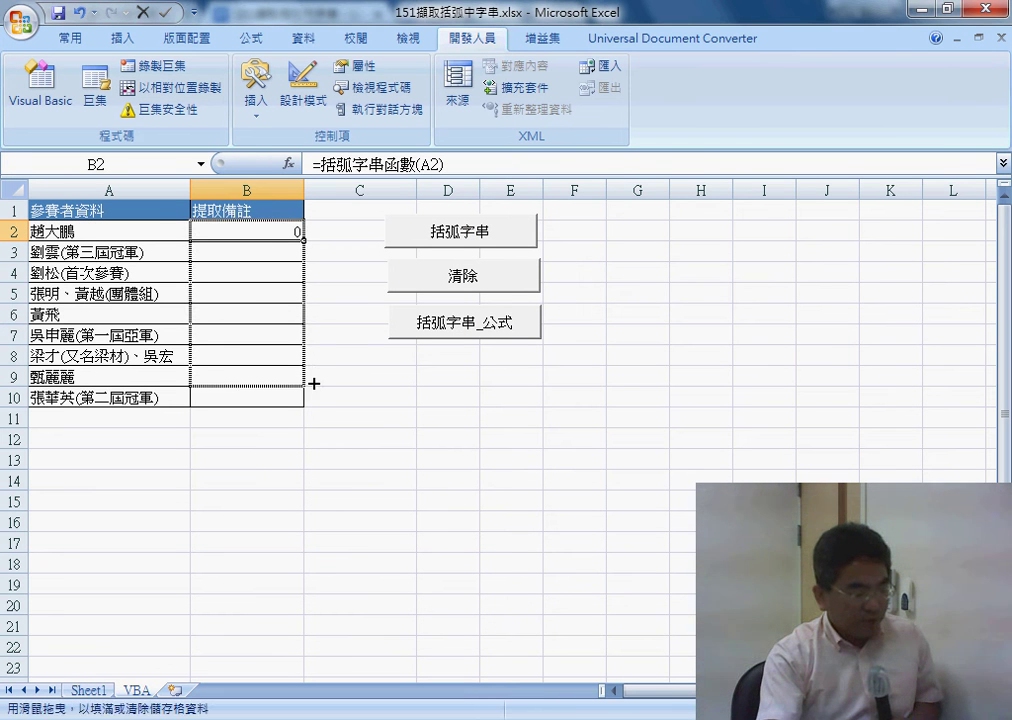
- Fill B2 down to B10, check the 0 results in B6 and B9, and reopen the VBA code
{"action": "left_click_drag", "start_coordinate": [301, 245], "coordinate": [308, 403]}
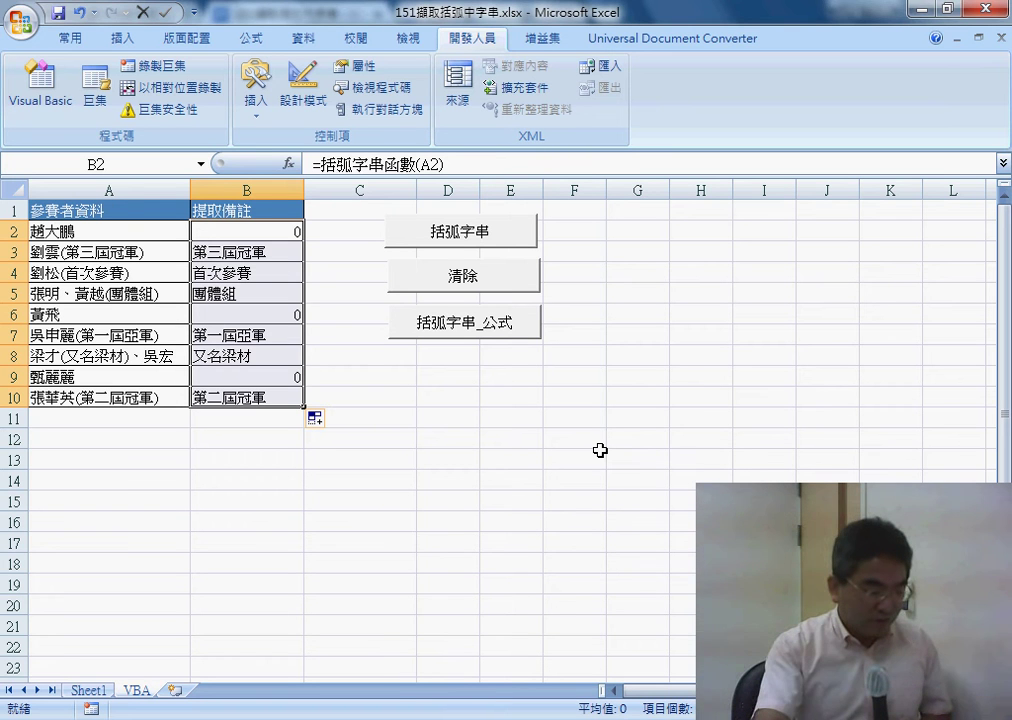
{"action": "left_click", "coordinate": [284, 231]}
{"action": "left_click", "coordinate": [272, 314]}
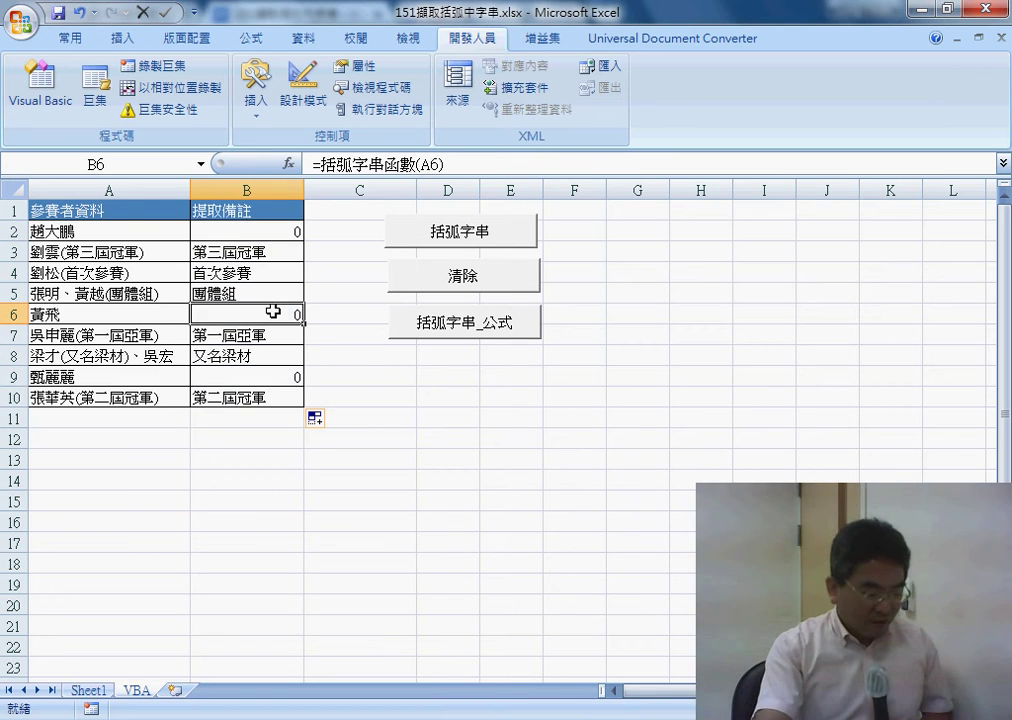
{"action": "left_click", "coordinate": [275, 376]}
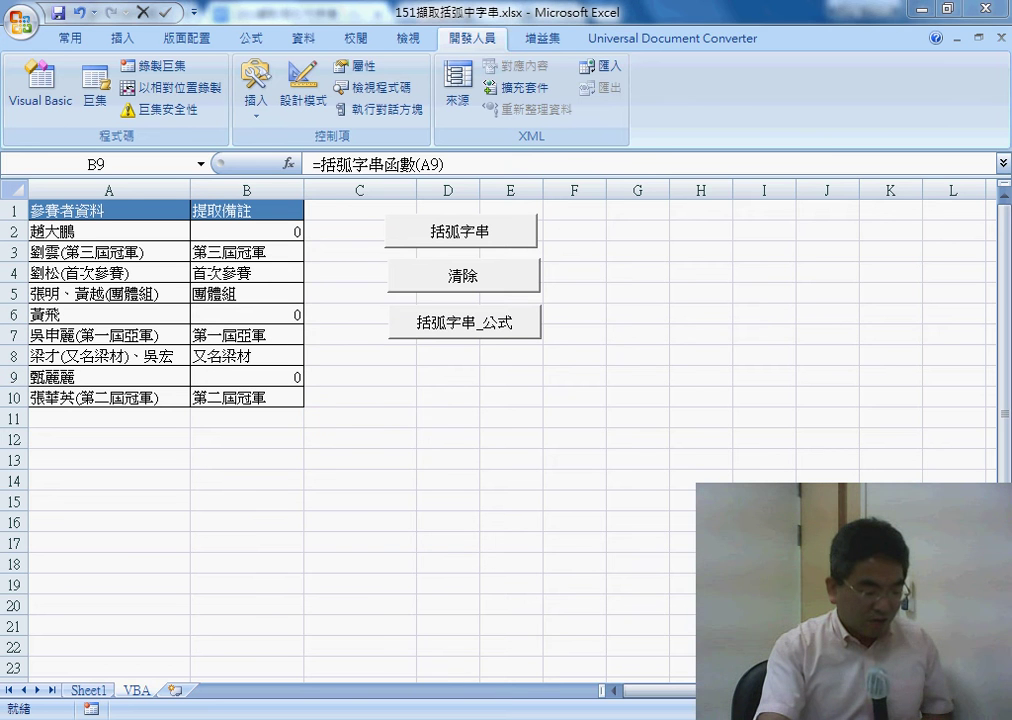
{"action": "left_click", "coordinate": [666, 606]}
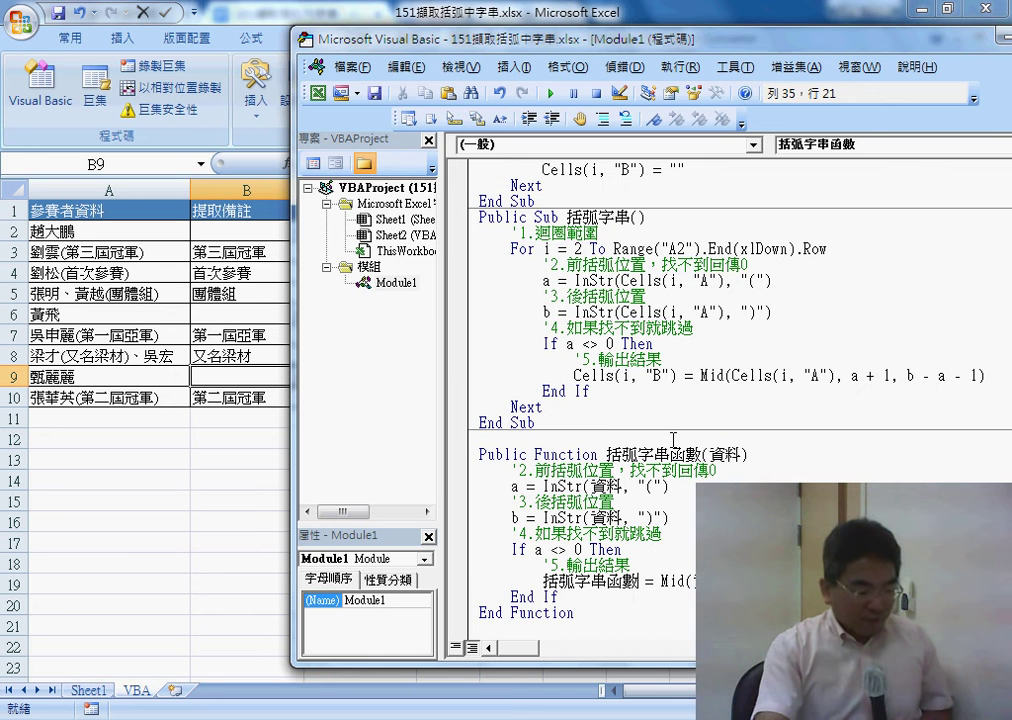
- Add an Else line after the 括弧字串函數 return assignment, with an indented blank line below
{"action": "left_click_drag", "start_coordinate": [512, 550], "coordinate": [624, 550]}
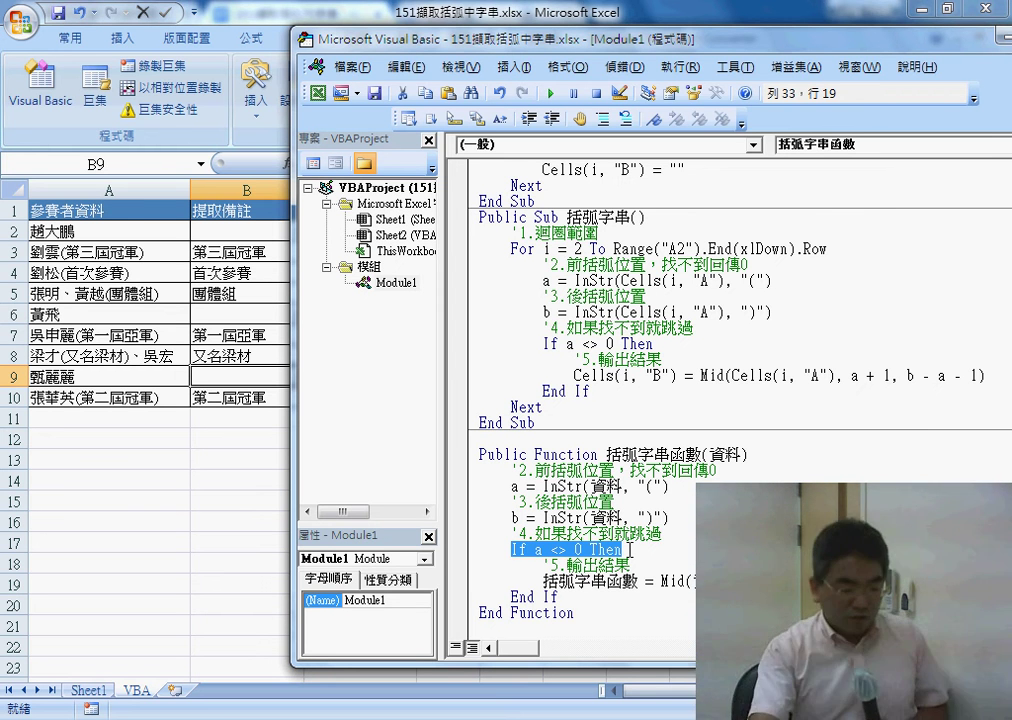
{"action": "left_click_drag", "start_coordinate": [543, 581], "coordinate": [655, 581]}
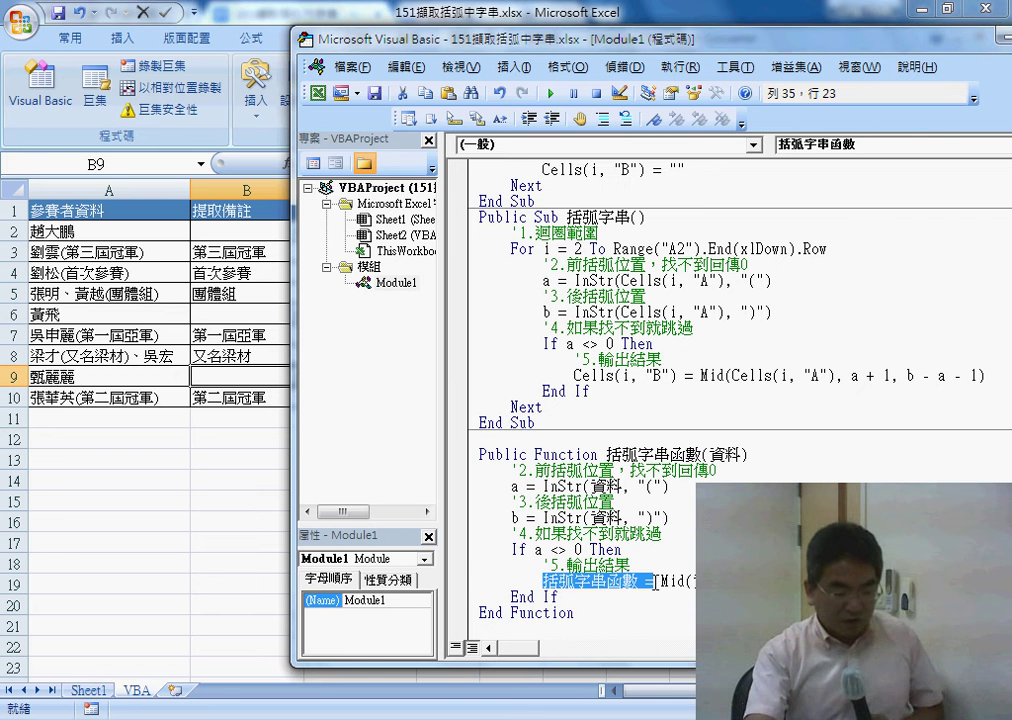
{"action": "key", "text": "End"}
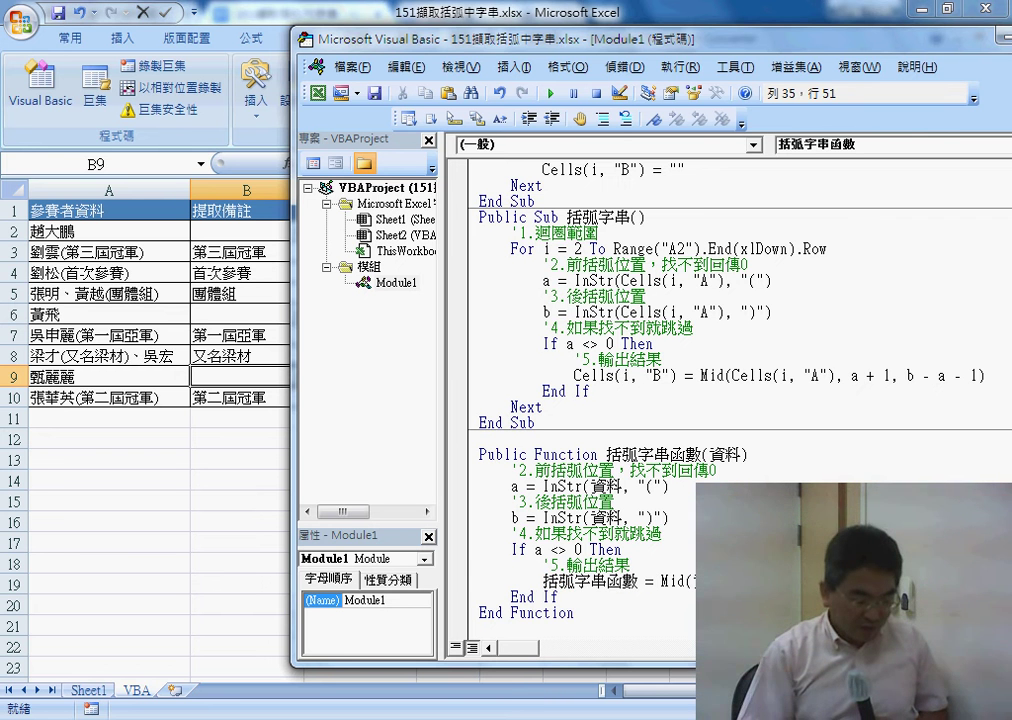
{"action": "key", "text": "Return"}
{"action": "key", "text": "BackSpace"}
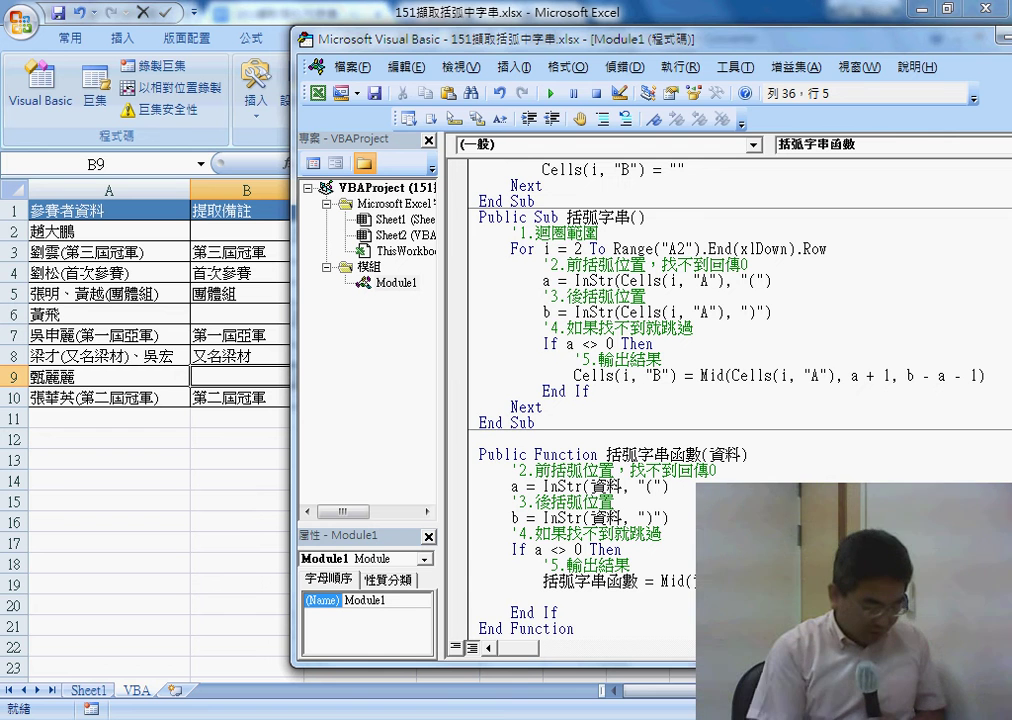
{"action": "key", "text": "u"}
{"action": "key", "text": "BackSpace"}
{"action": "type", "text": "e"}
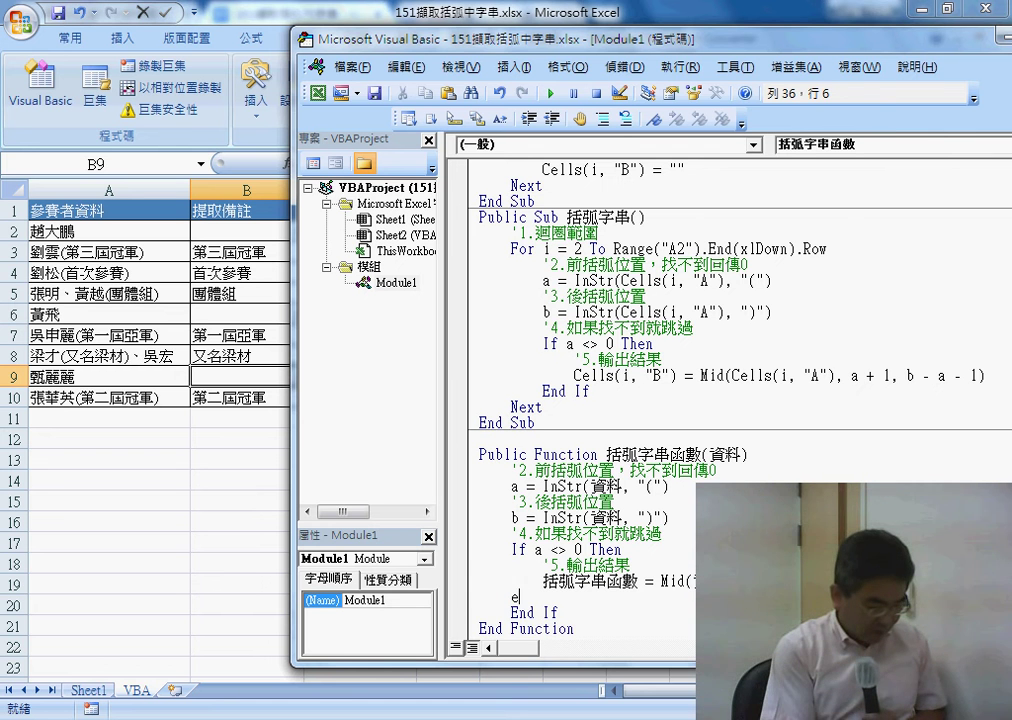
{"action": "type", "text": "lse"}
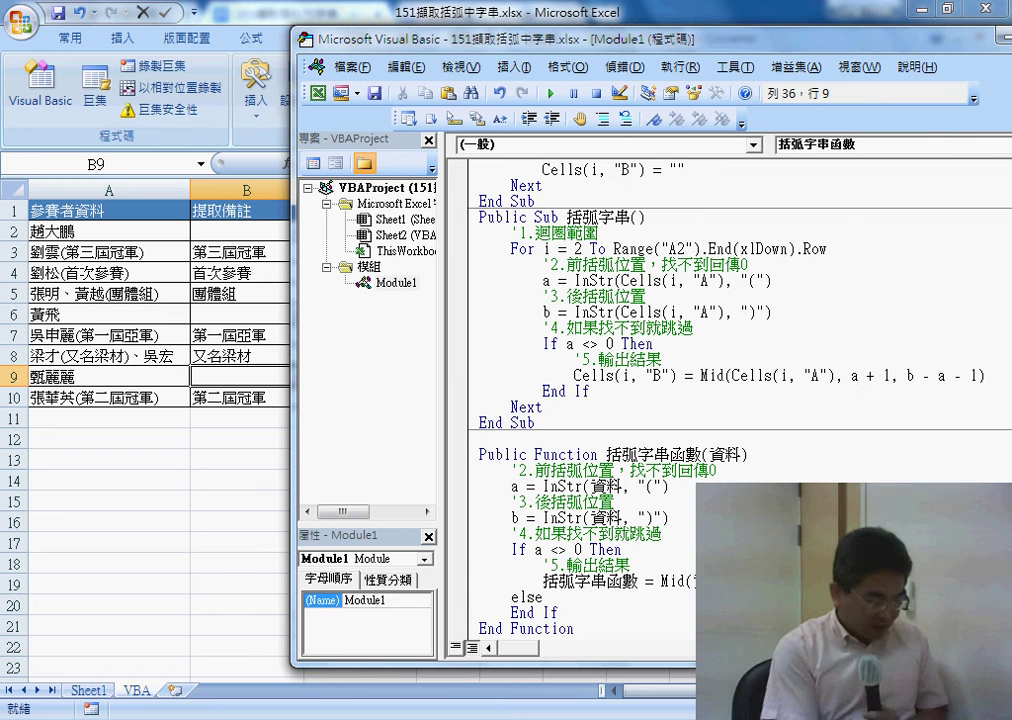
{"action": "key", "text": "Return"}
{"action": "key", "text": "Tab"}
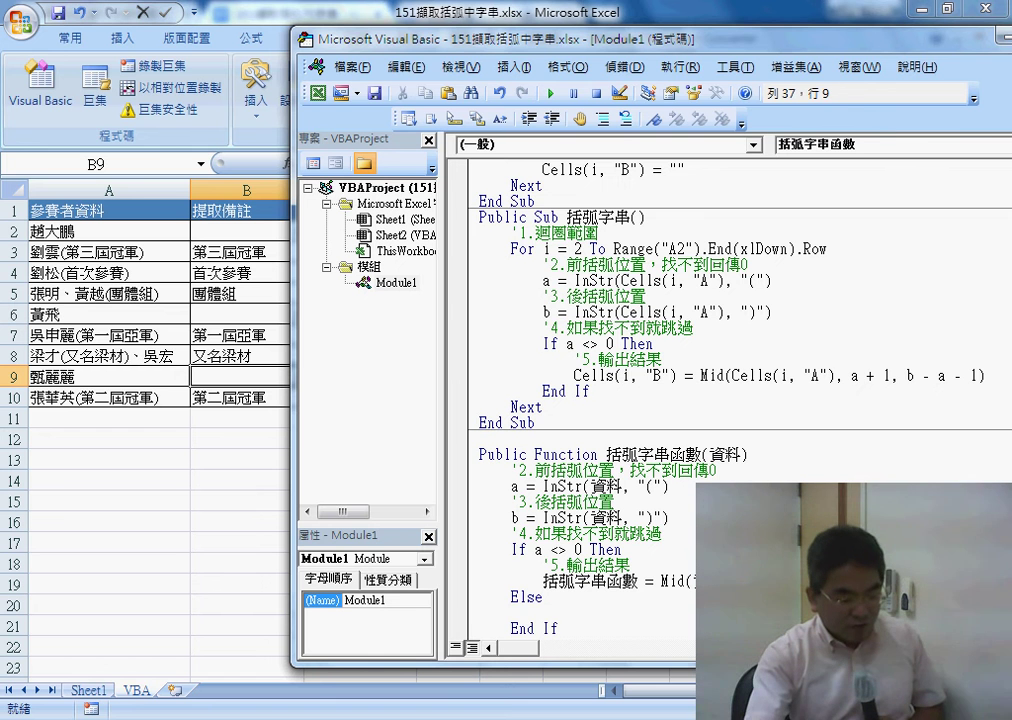
- Write 括弧字串函數 = "" under the Else branch
{"action": "left_click_drag", "start_coordinate": [536, 549], "coordinate": [581, 549]}
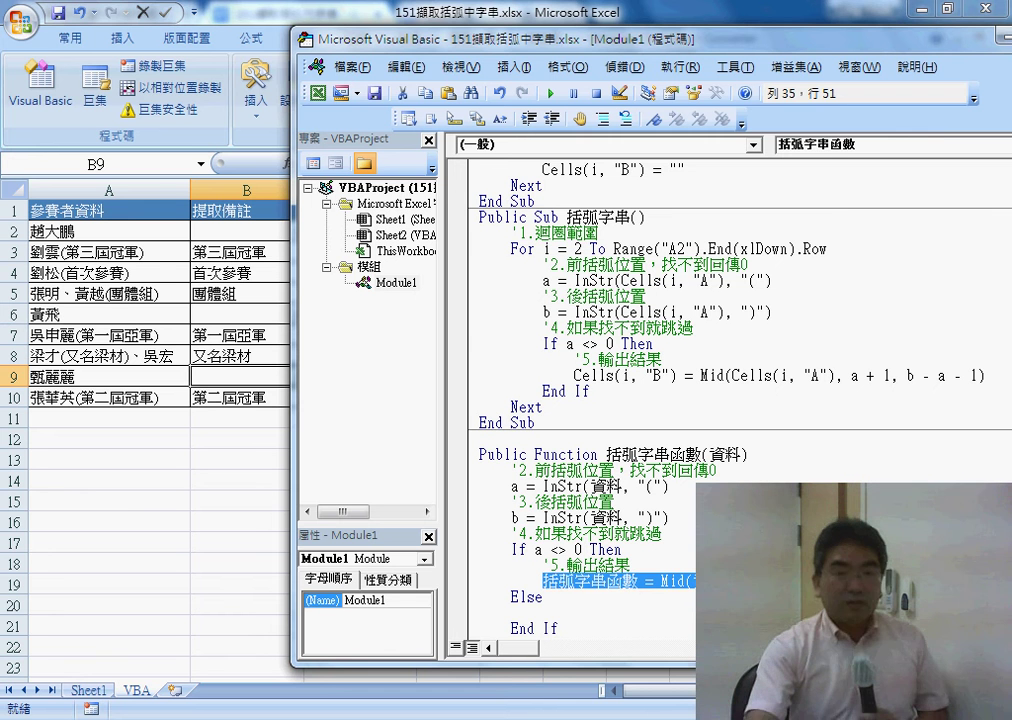
{"action": "left_click", "coordinate": [631, 614]}
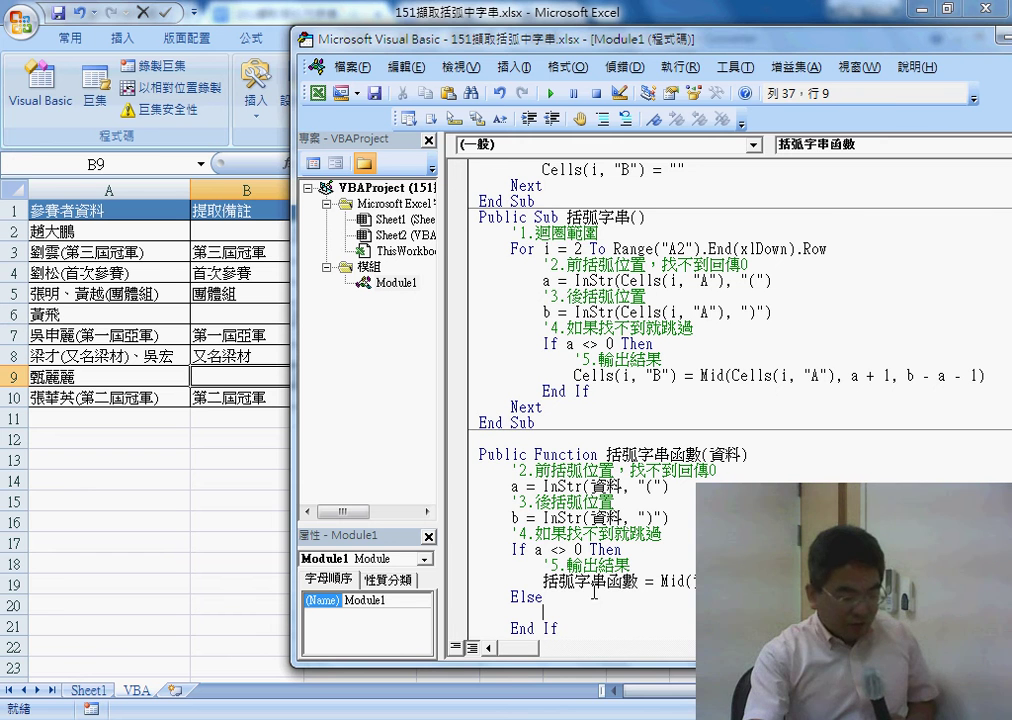
{"action": "left_click_drag", "start_coordinate": [543, 580], "coordinate": [653, 580]}
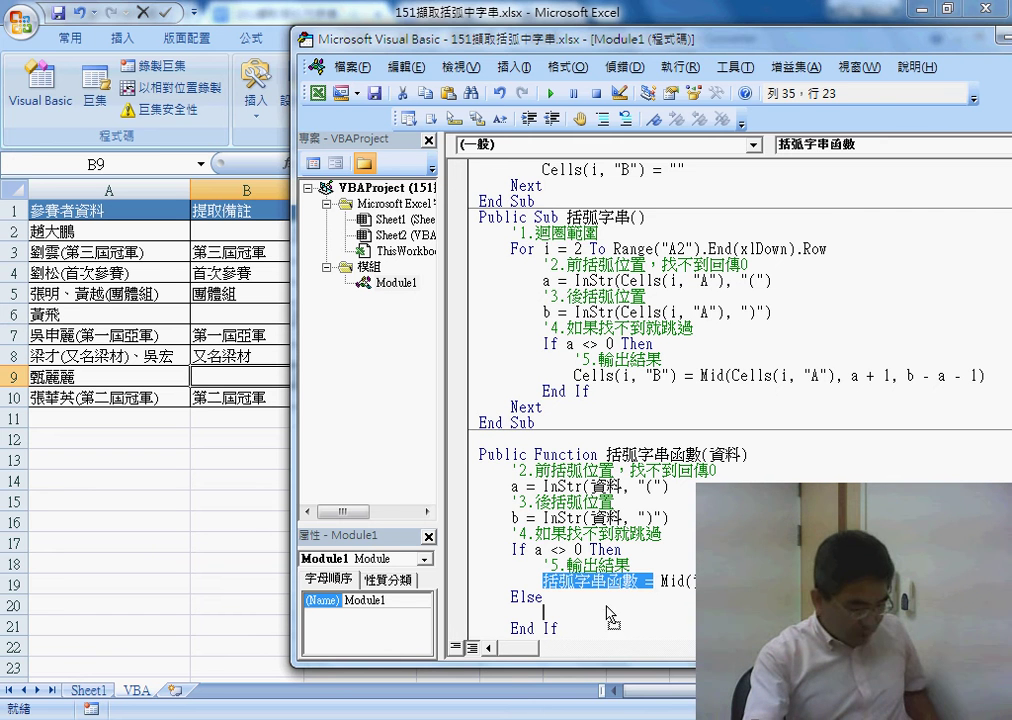
{"action": "left_click_drag", "start_coordinate": [607, 614], "coordinate": [545, 612]}
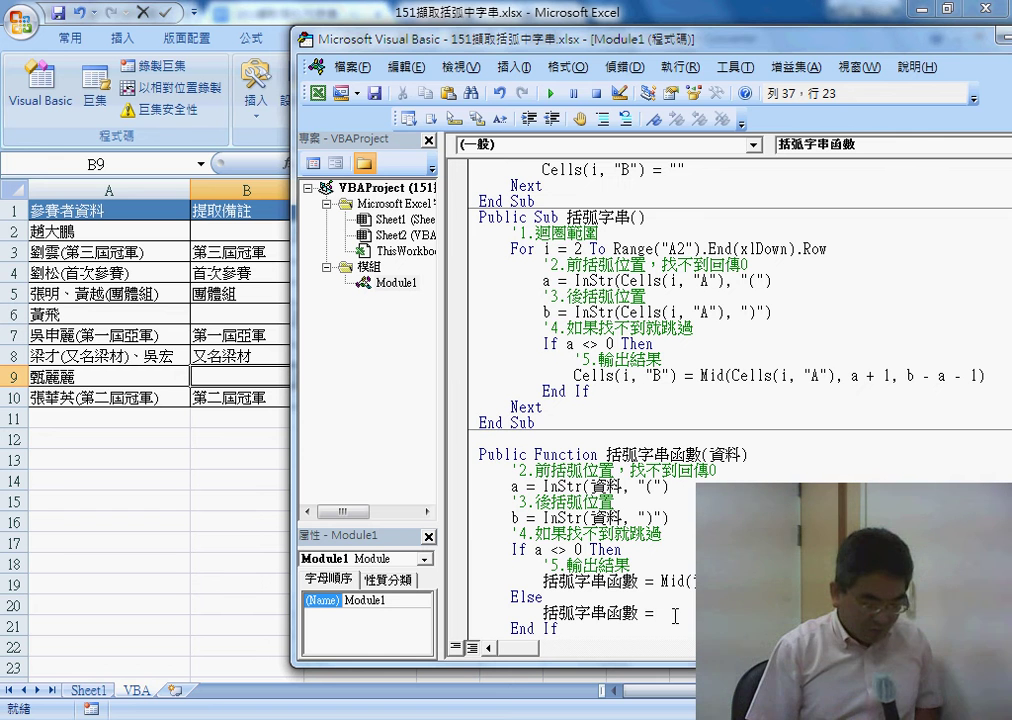
{"action": "type", "text": "\"\""}
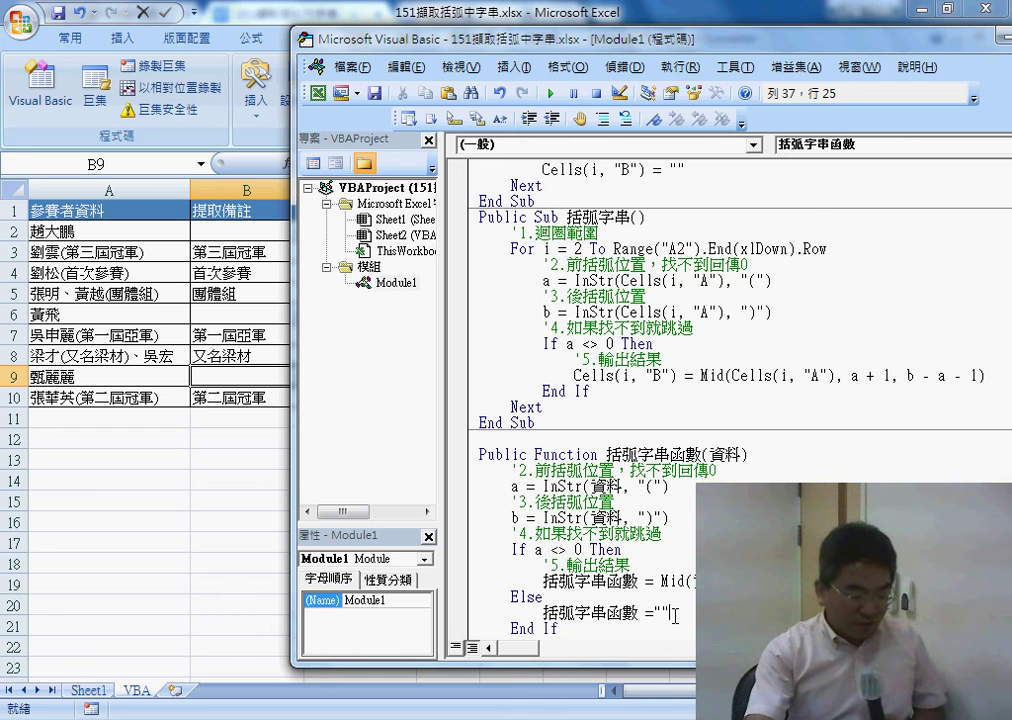
{"action": "left_click_drag", "start_coordinate": [543, 612], "coordinate": [685, 615]}
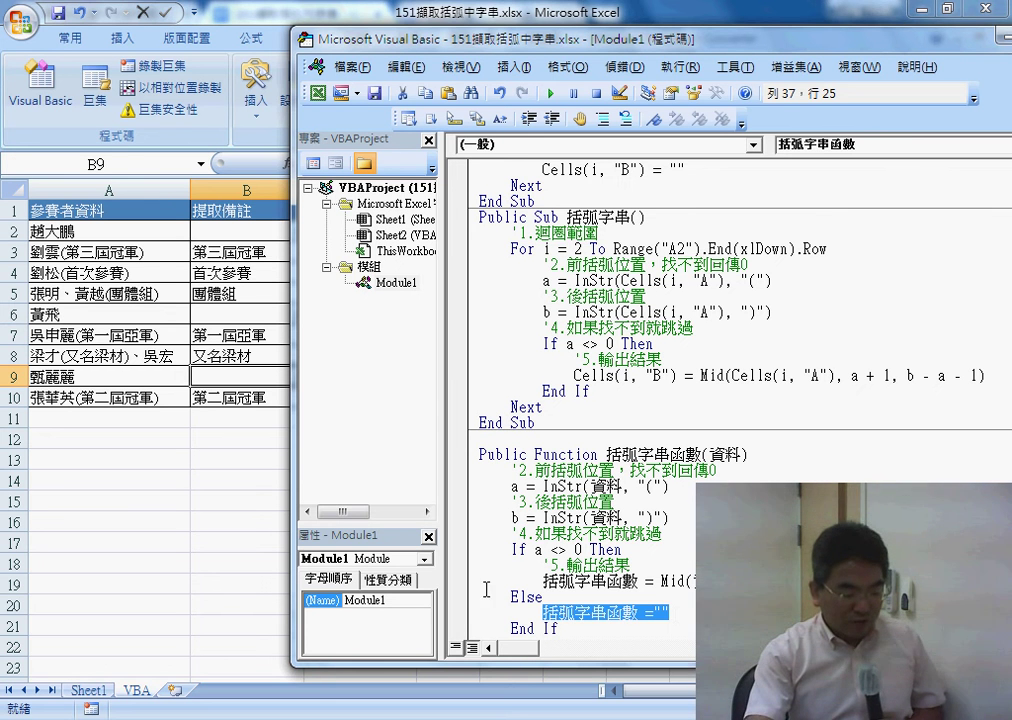
{"action": "left_click_drag", "start_coordinate": [482, 596], "coordinate": [500, 622]}
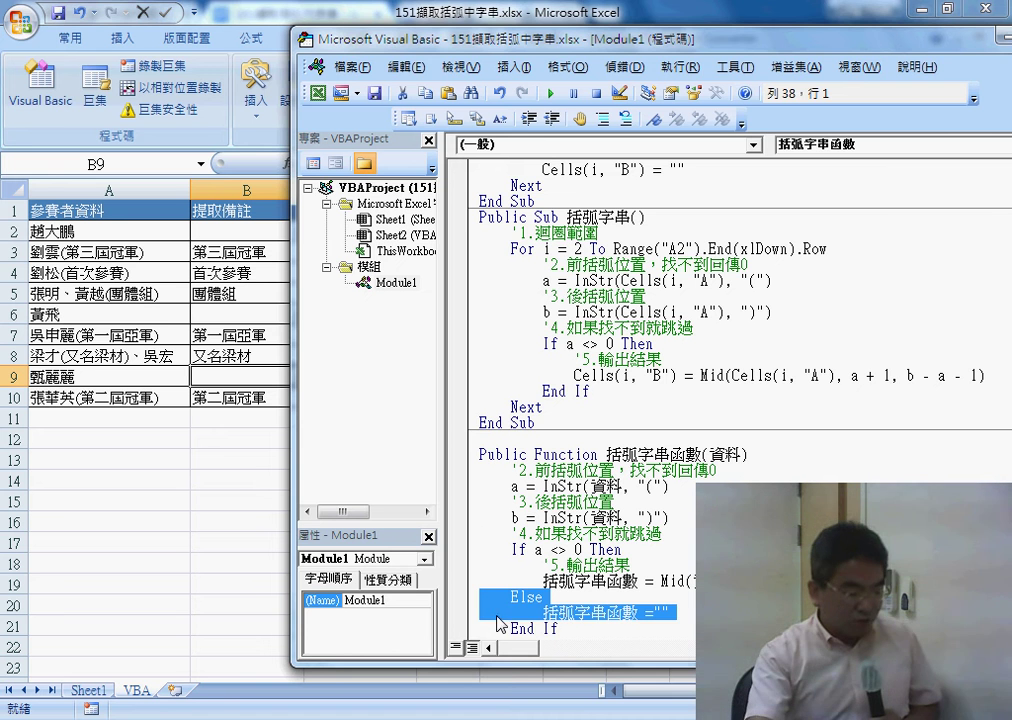
- Re-confirm the B2 formula, verify B6 and B9 are blank, then switch to Chrome
{"action": "left_click", "coordinate": [300, 232]}
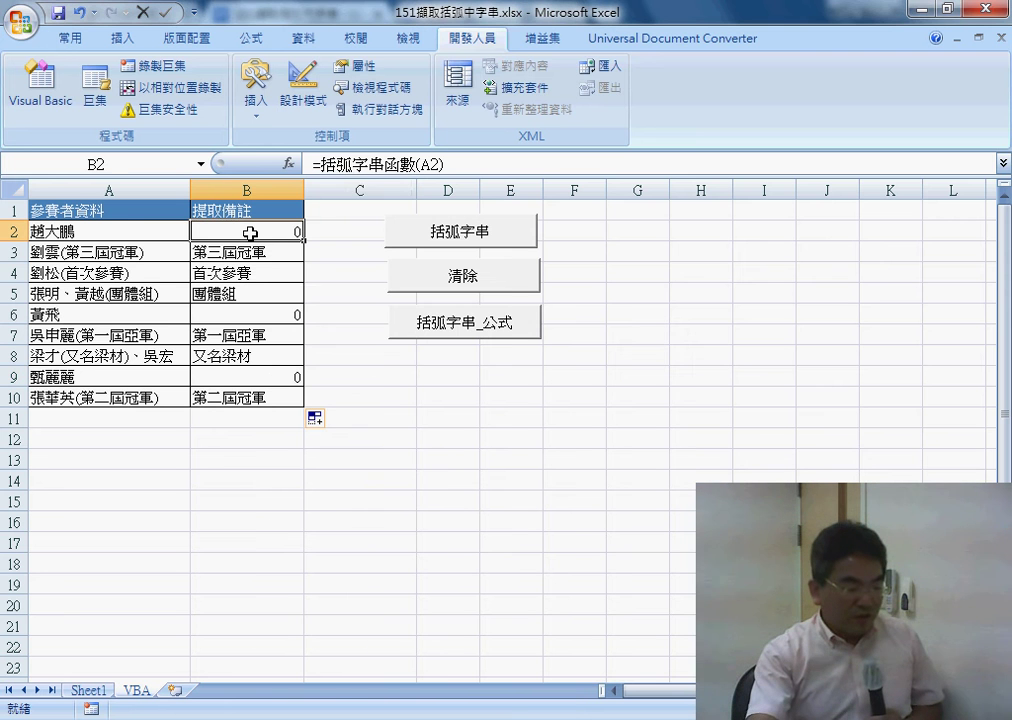
{"action": "left_click", "coordinate": [337, 163]}
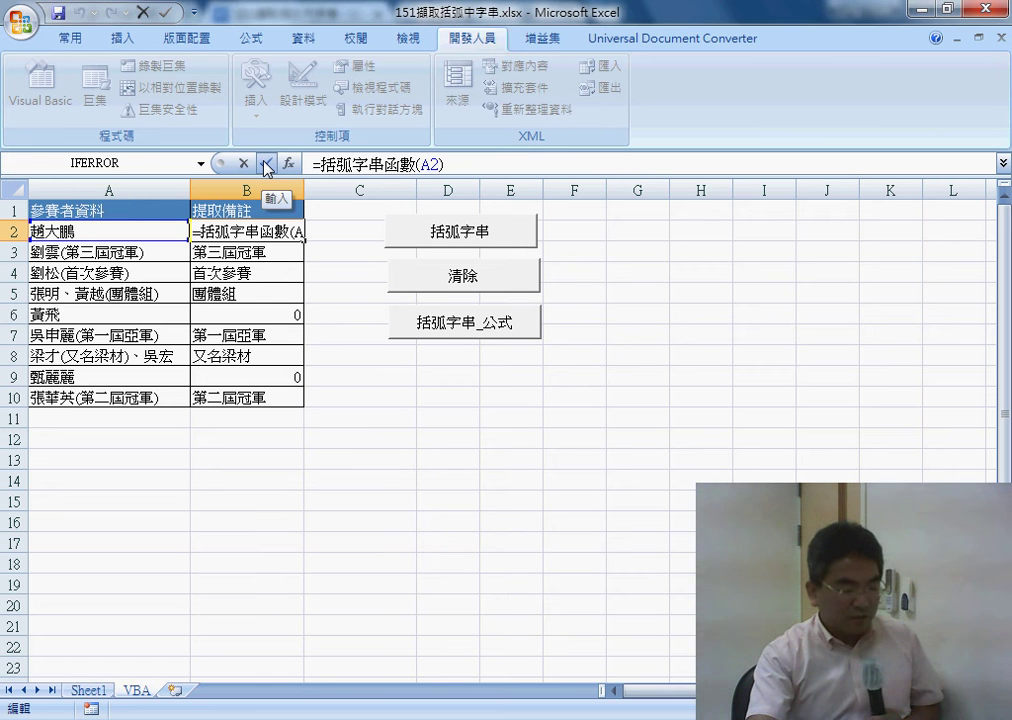
{"action": "left_click", "coordinate": [267, 164]}
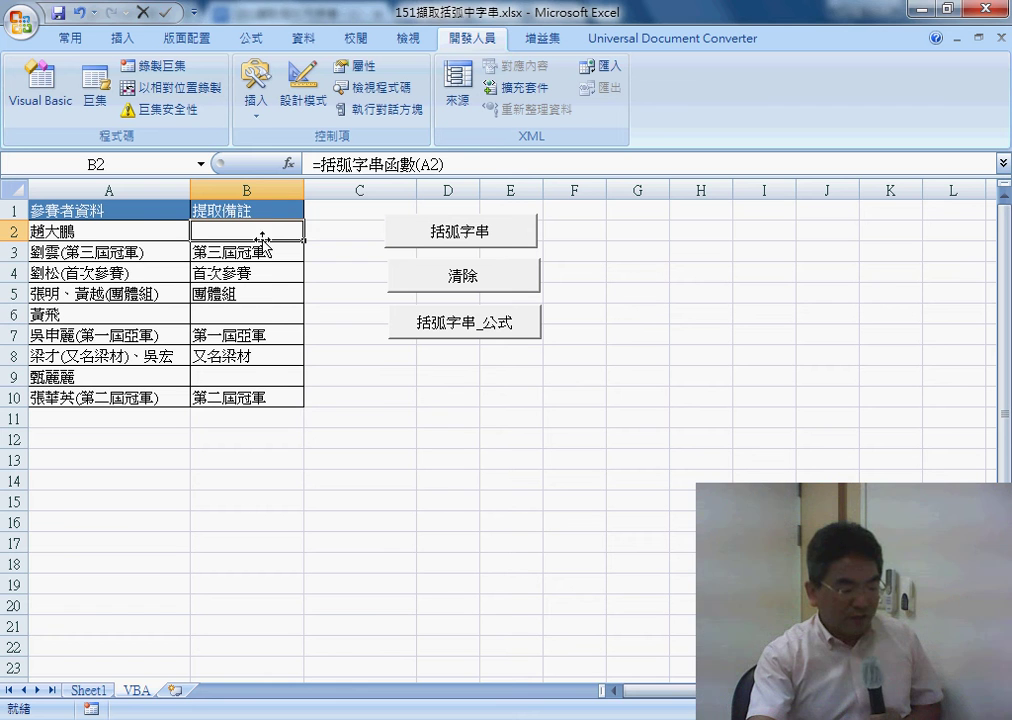
{"action": "left_click", "coordinate": [265, 316]}
{"action": "left_click", "coordinate": [290, 377]}
{"action": "left_click", "coordinate": [400, 412]}
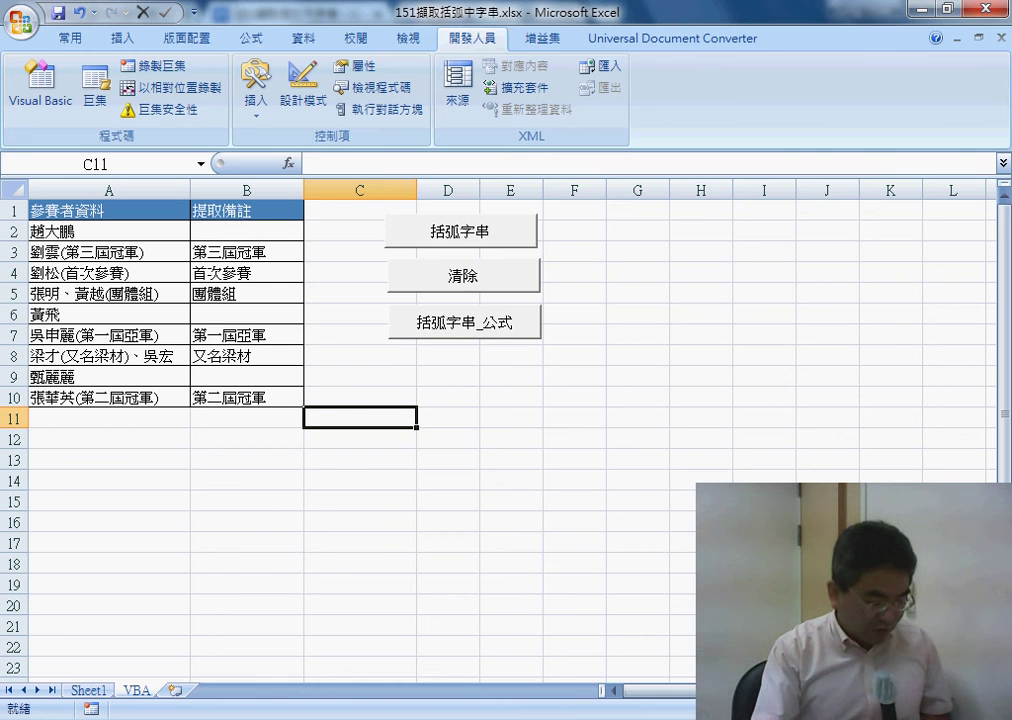
{"action": "key", "text": "alt+Tab"}
- Select the 括弧字串函數 block from Public Function to End Function in the notes
{"action": "left_click_drag", "start_coordinate": [249, 648], "coordinate": [122, 384]}
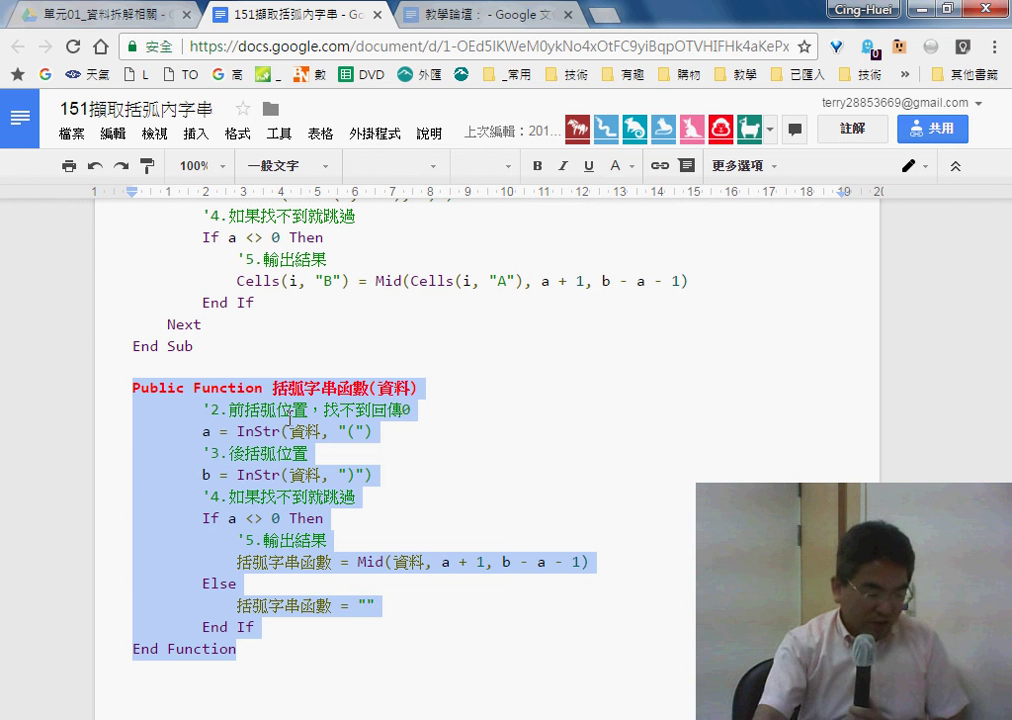
{"action": "left_click", "coordinate": [358, 605]}
{"action": "left_click", "coordinate": [210, 368]}
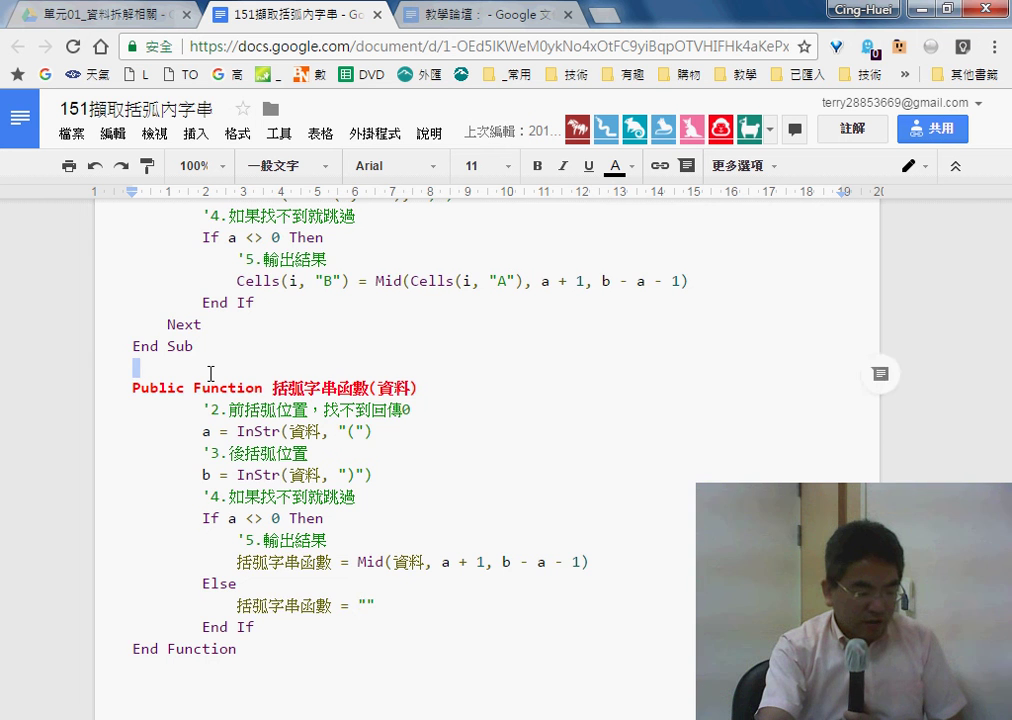
{"action": "scroll", "coordinate": [210, 373], "scroll_direction": "up", "scroll_amount": 5}
{"action": "scroll", "coordinate": [210, 373], "scroll_direction": "up", "scroll_amount": 3}
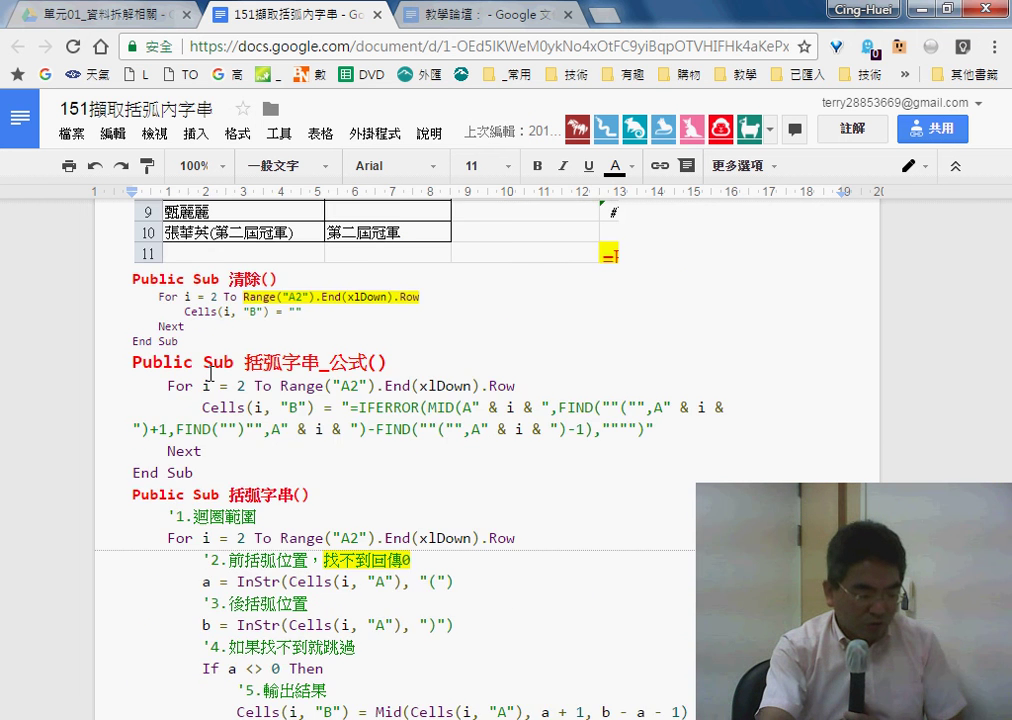
{"action": "scroll", "coordinate": [210, 373], "scroll_direction": "up", "scroll_amount": 2}
{"action": "scroll", "coordinate": [210, 373], "scroll_direction": "down", "scroll_amount": 2}
{"action": "scroll", "coordinate": [210, 373], "scroll_direction": "down", "scroll_amount": 1}
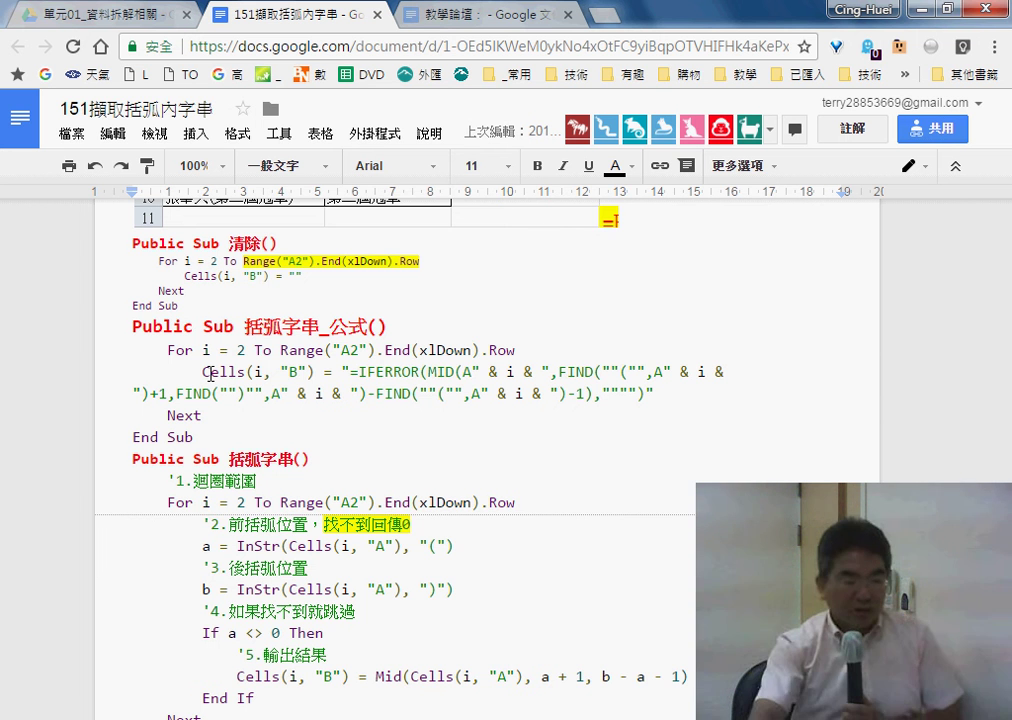
{"action": "scroll", "coordinate": [210, 373], "scroll_direction": "down", "scroll_amount": 1}
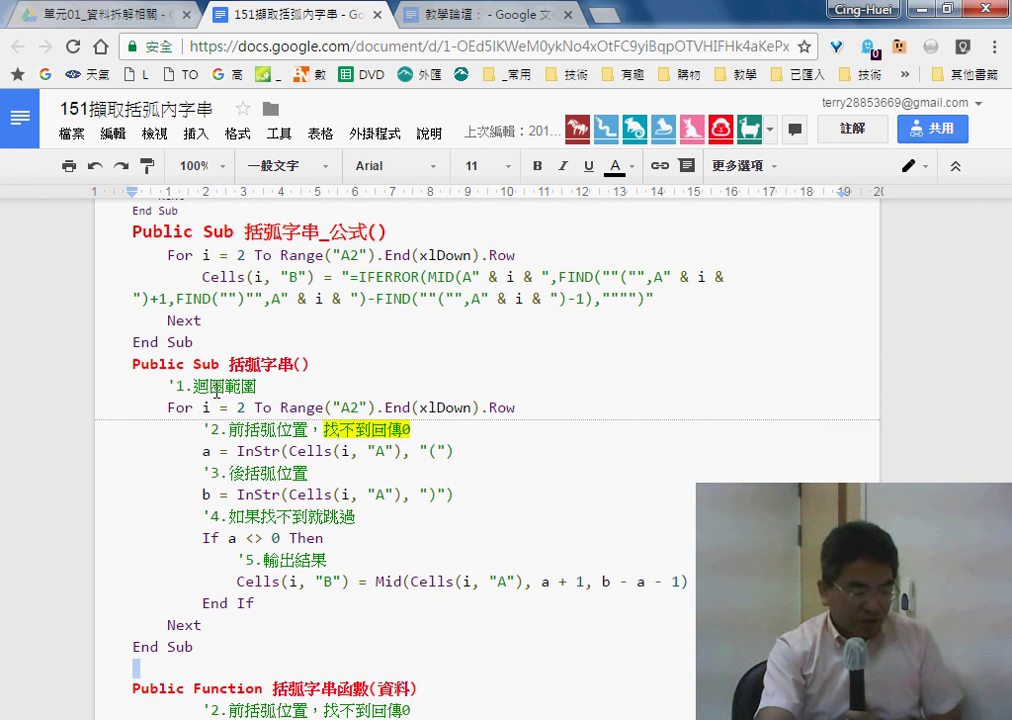
{"action": "scroll", "coordinate": [210, 373], "scroll_direction": "down", "scroll_amount": 3}
{"action": "scroll", "coordinate": [287, 600], "scroll_direction": "up", "scroll_amount": 1}
{"action": "scroll", "coordinate": [293, 545], "scroll_direction": "down", "scroll_amount": 1}
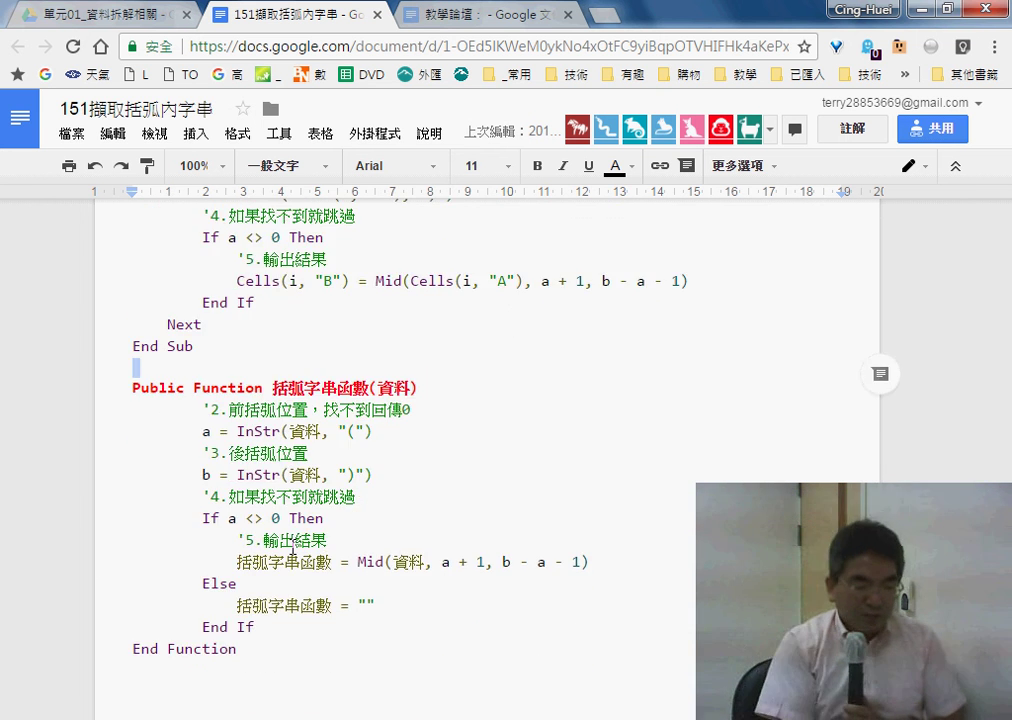